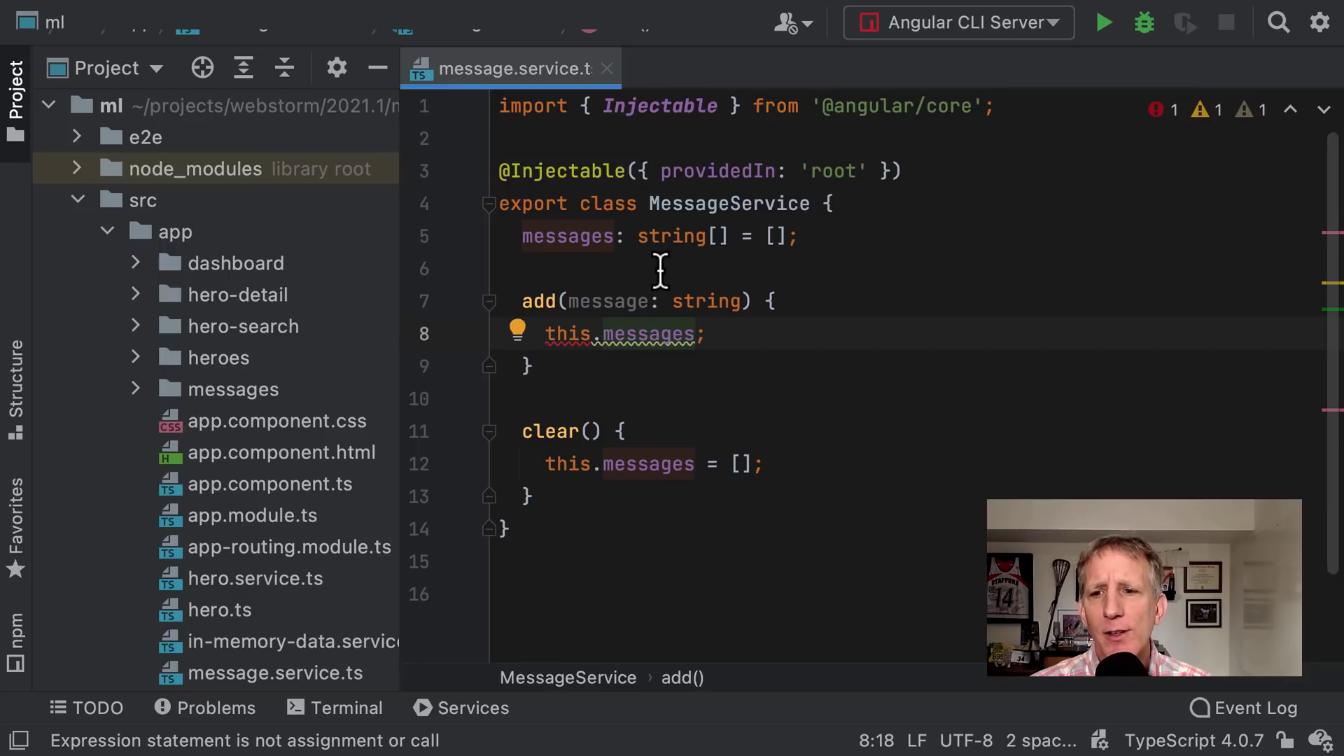
{"action": "type", "text": ".pu"}
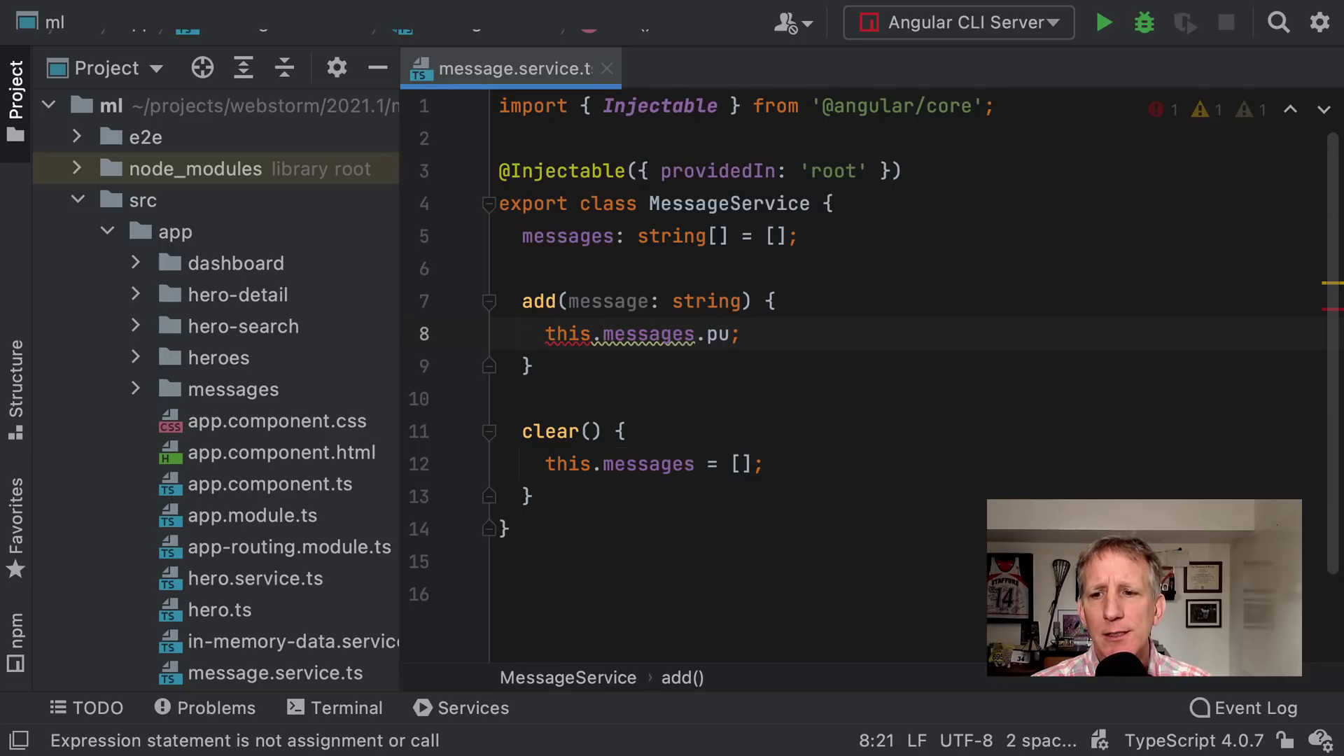
Step: Complete the add method as this.messages.push(message) using code completion
{"action": "key", "text": "Return"}
{"action": "type", "text": "mes"}
{"action": "key", "text": "Return"}
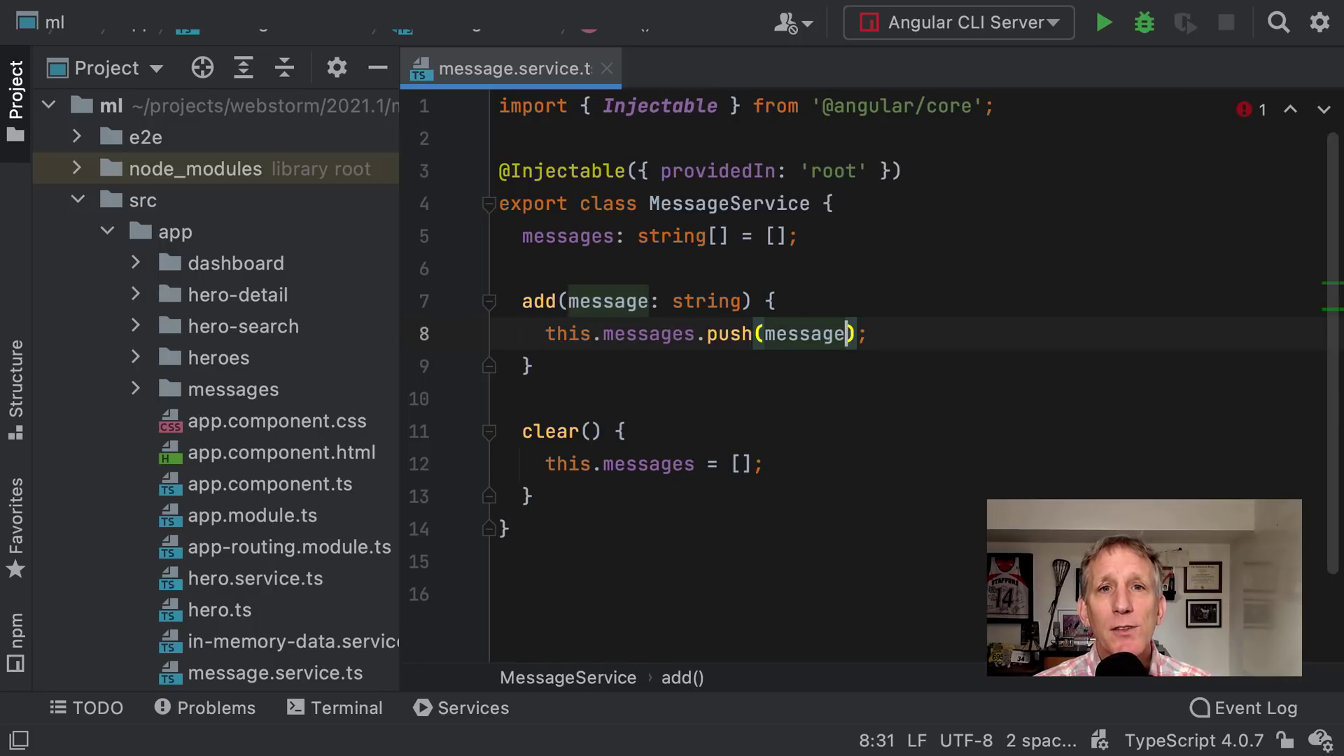
{"action": "key", "text": "super+comma"}
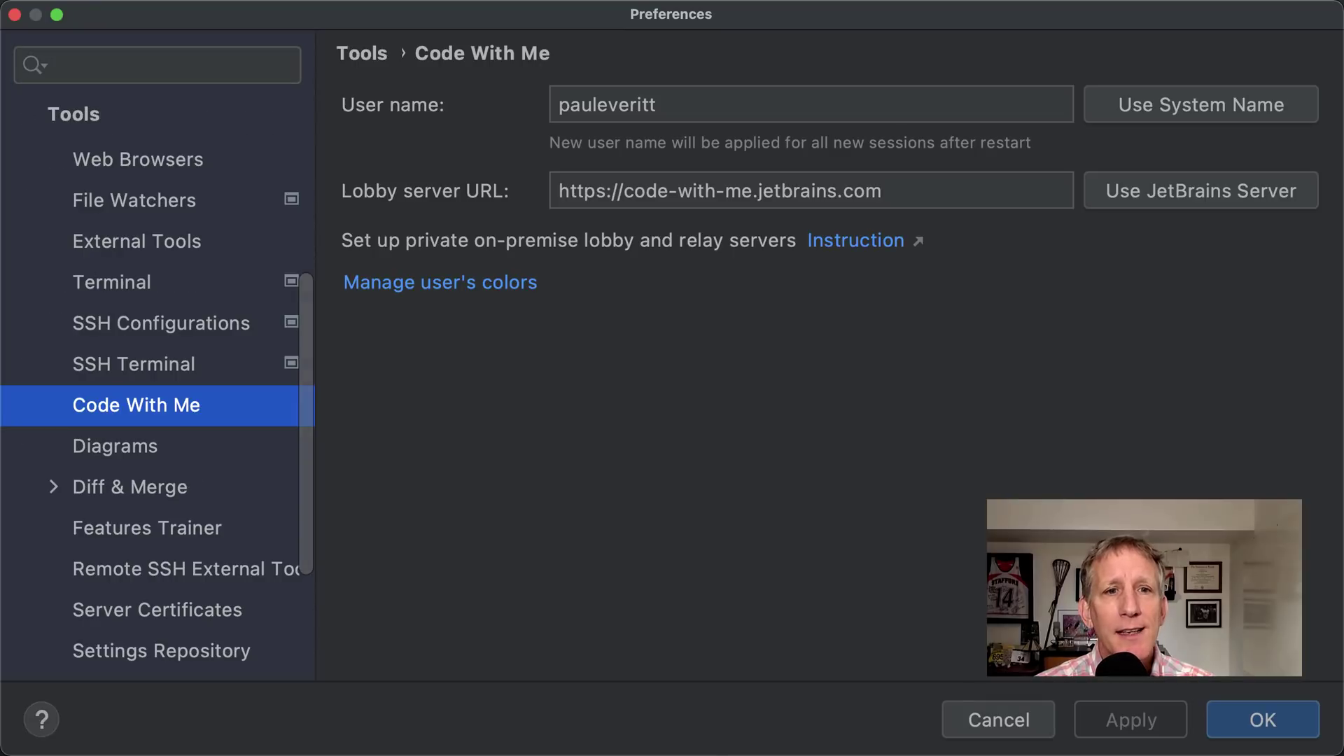
{"action": "type", "text": "machine"}
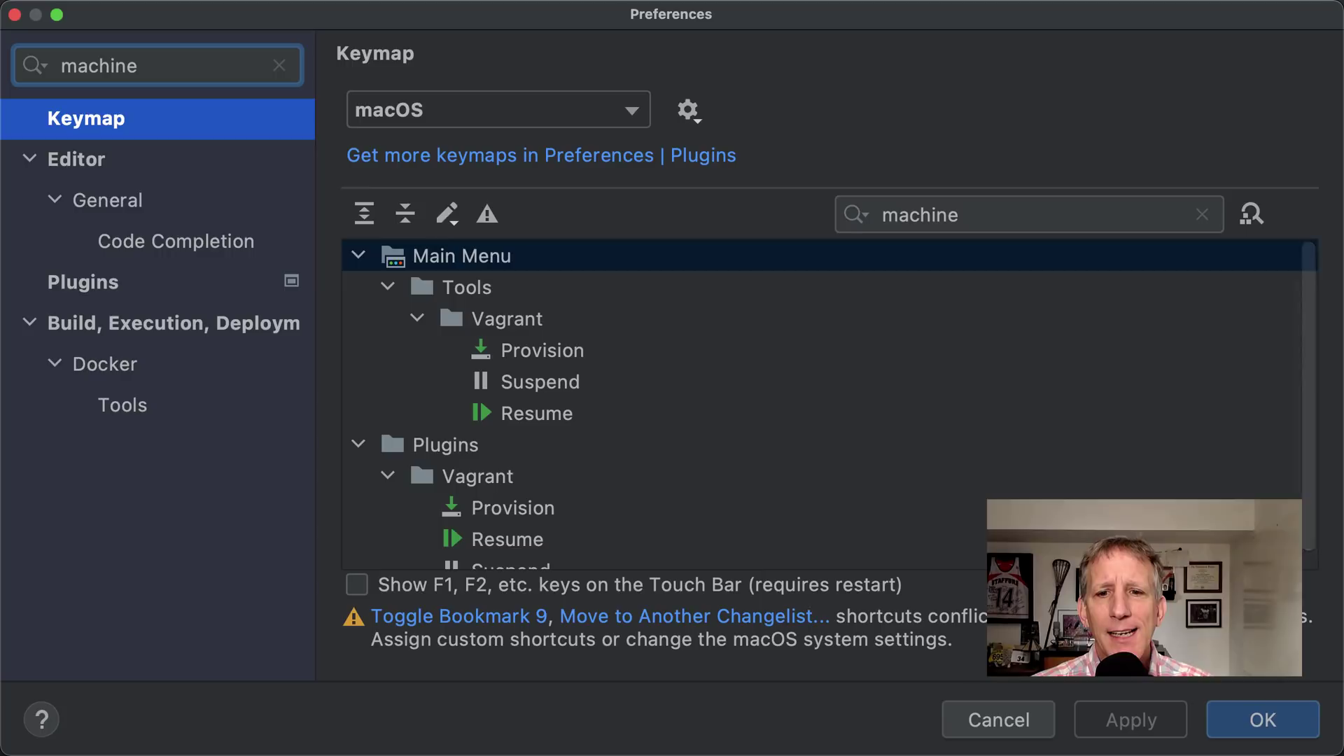
{"action": "left_click", "coordinate": [211, 241]}
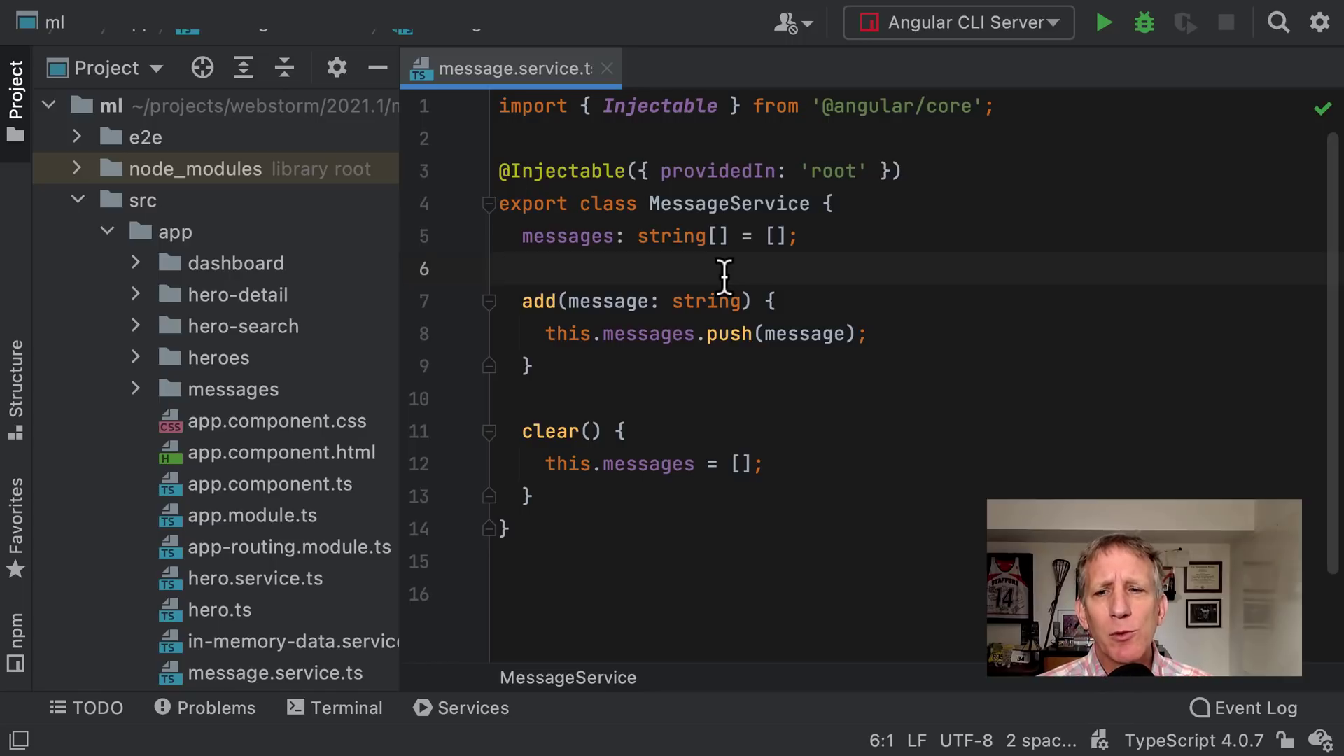
Step: Select the MessageService class name so it can be retyped
{"action": "double_click", "coordinate": [714, 204]}
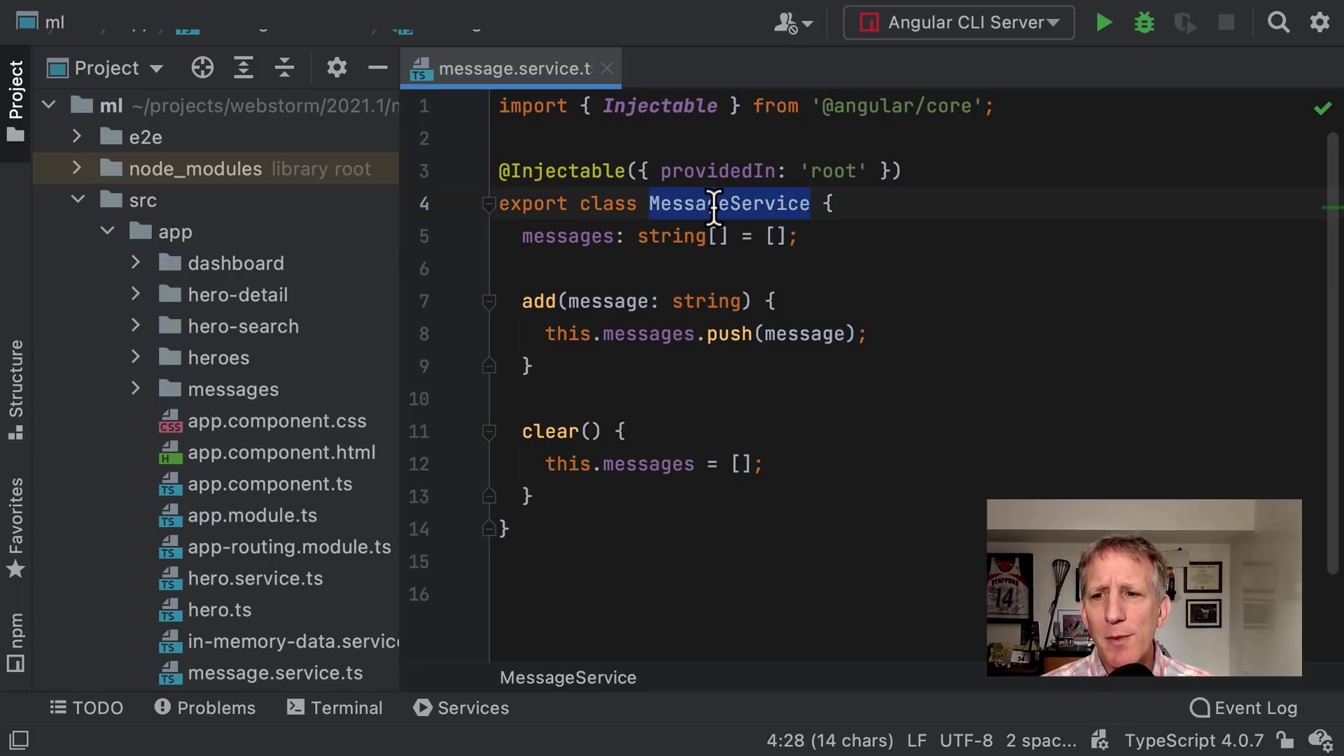
{"action": "type", "text": "Mes"}
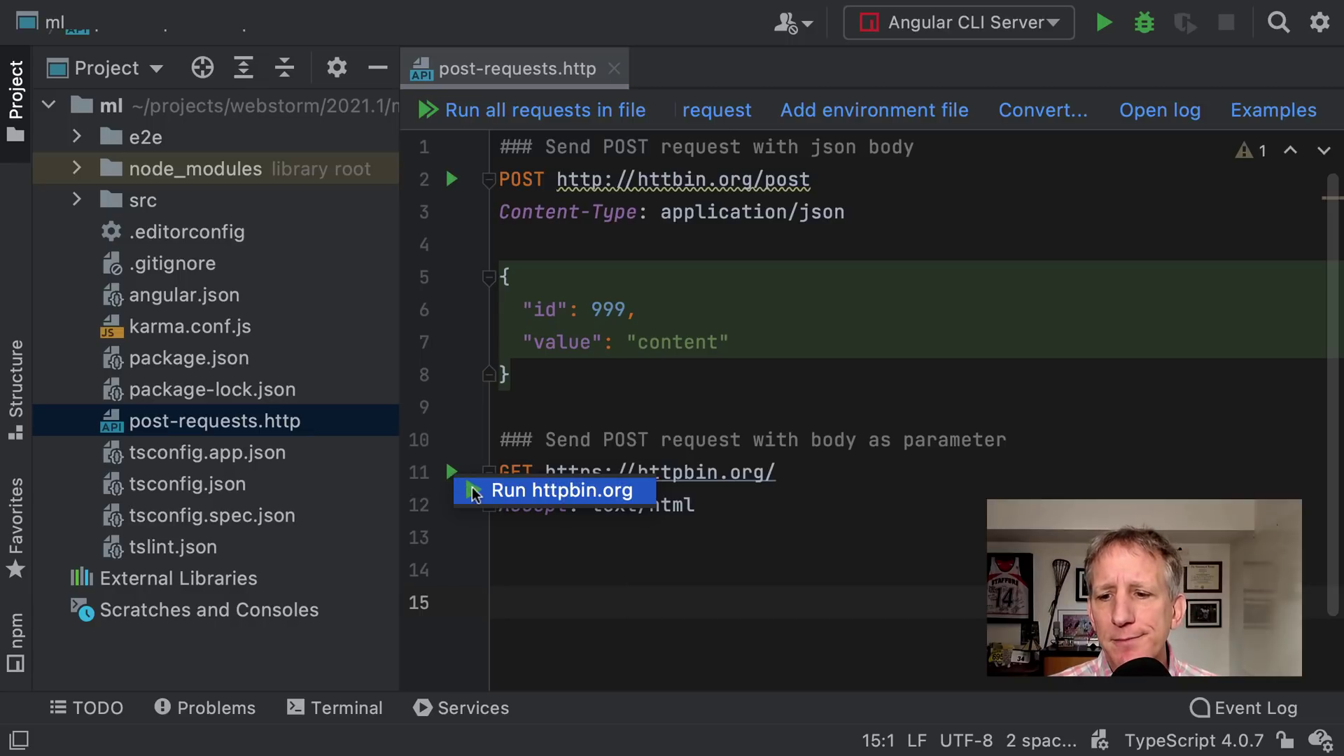
Step: Run the httpbin.org GET request and browse its response in the Services output
{"action": "key", "text": "super+8"}
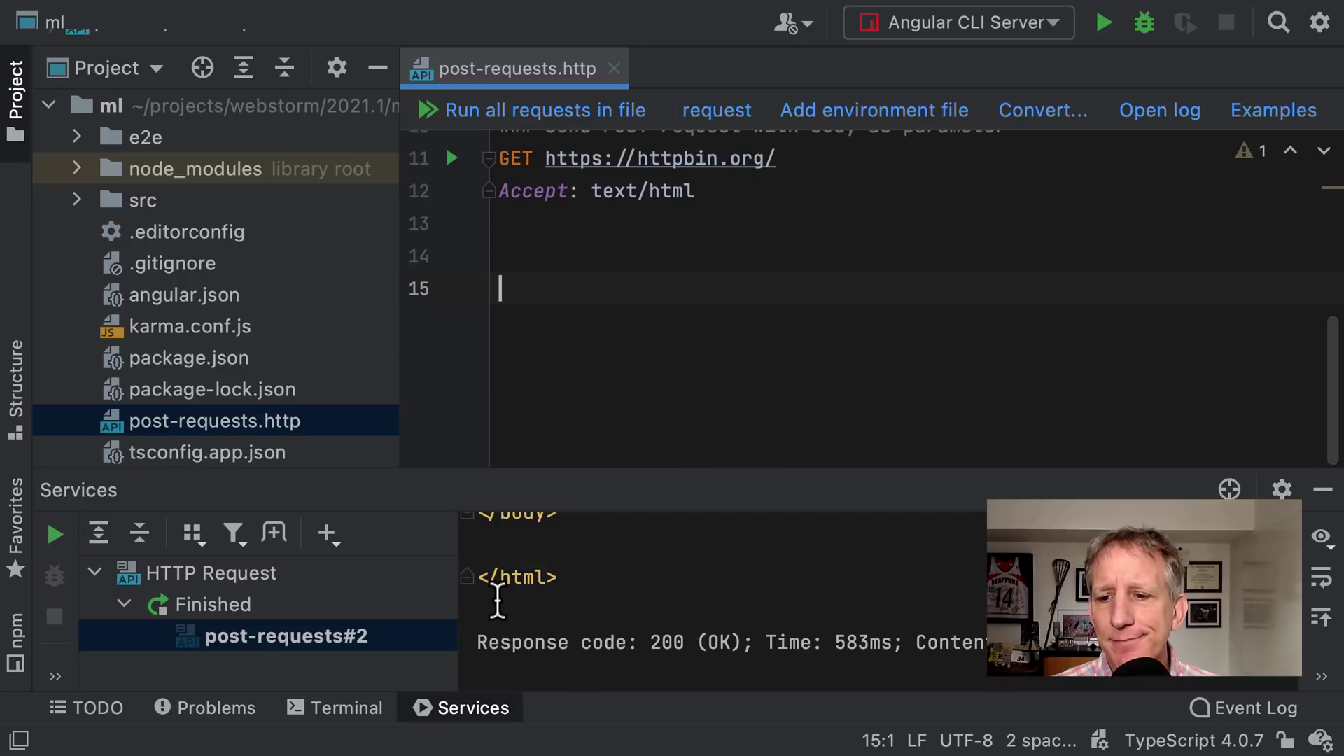
{"action": "left_click", "coordinate": [469, 578]}
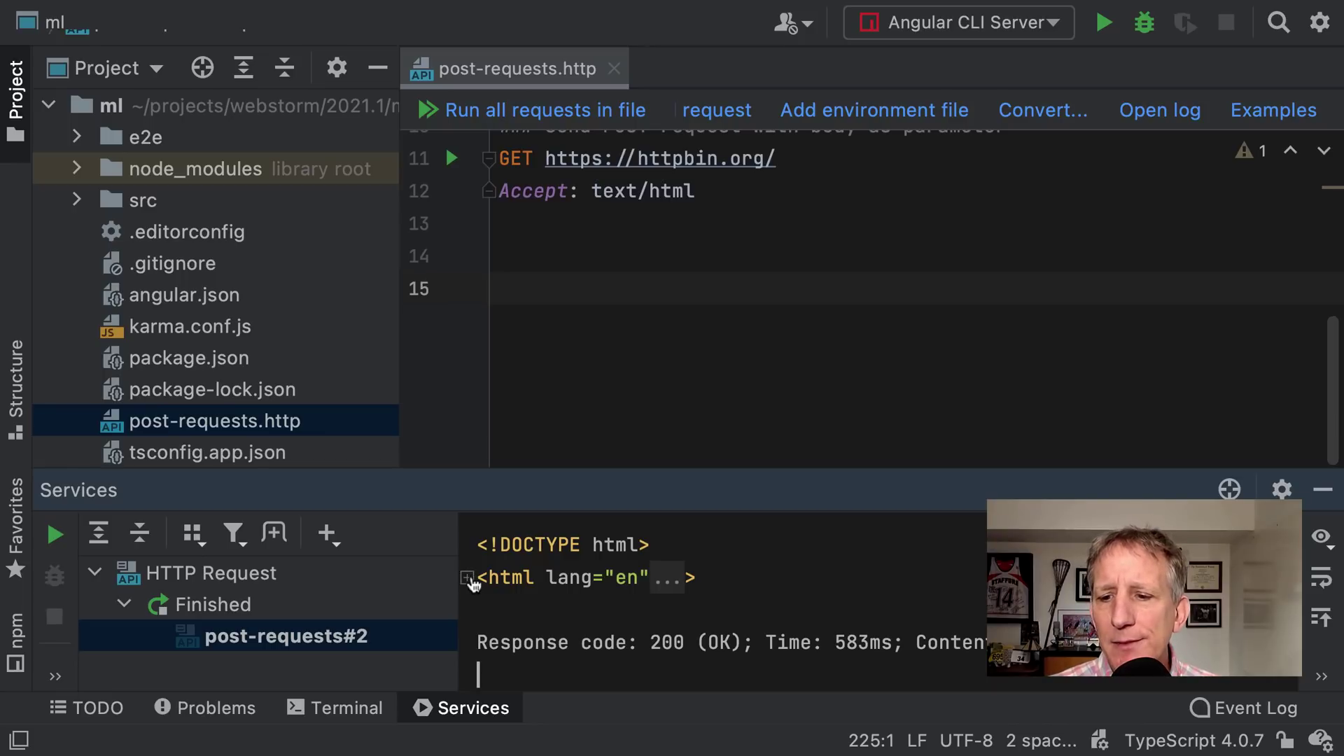
{"action": "left_click", "coordinate": [469, 579]}
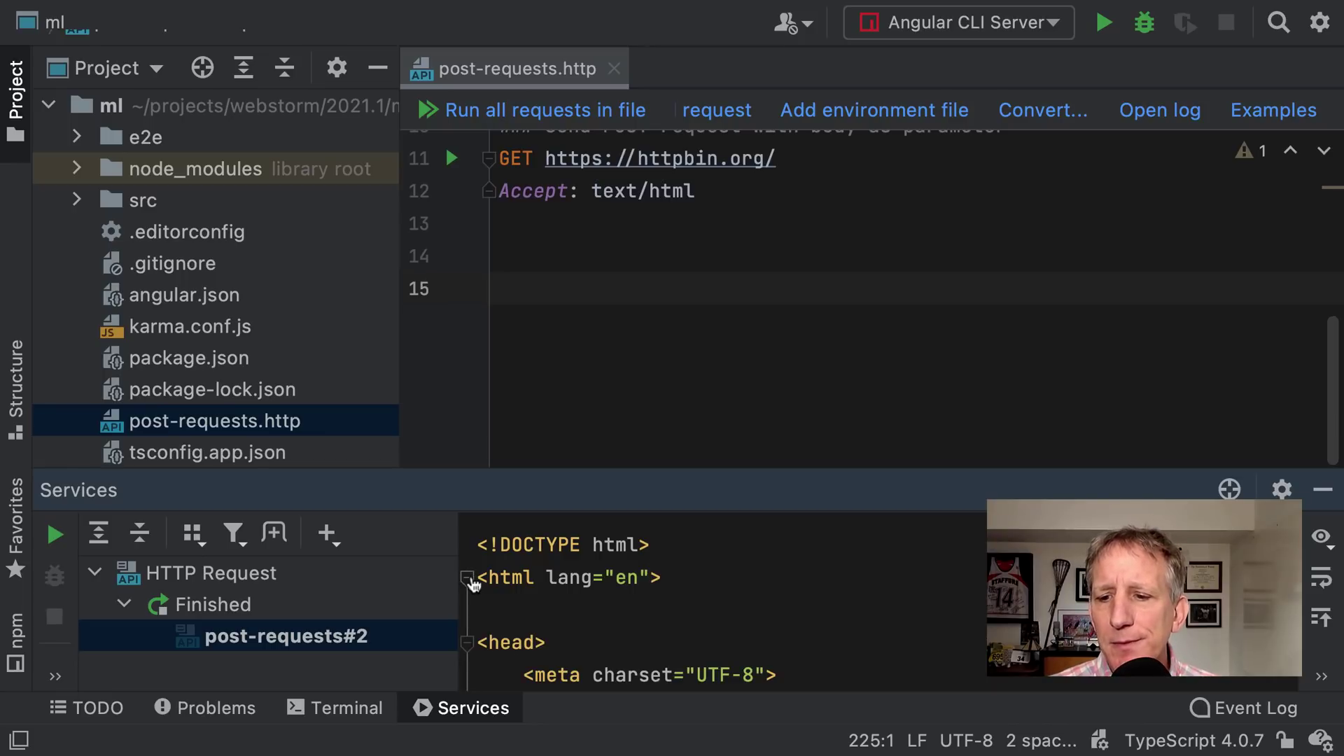
{"action": "left_click", "coordinate": [1321, 619]}
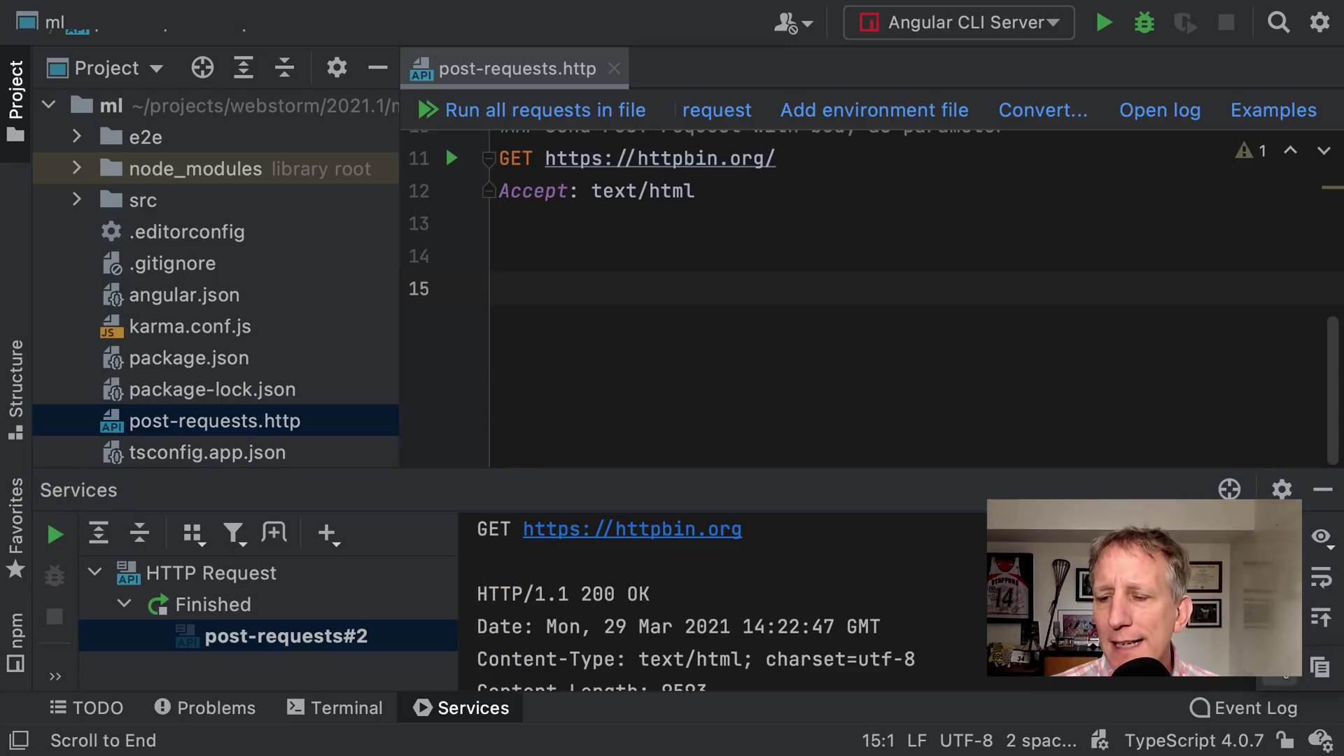
{"action": "left_click", "coordinate": [1283, 679]}
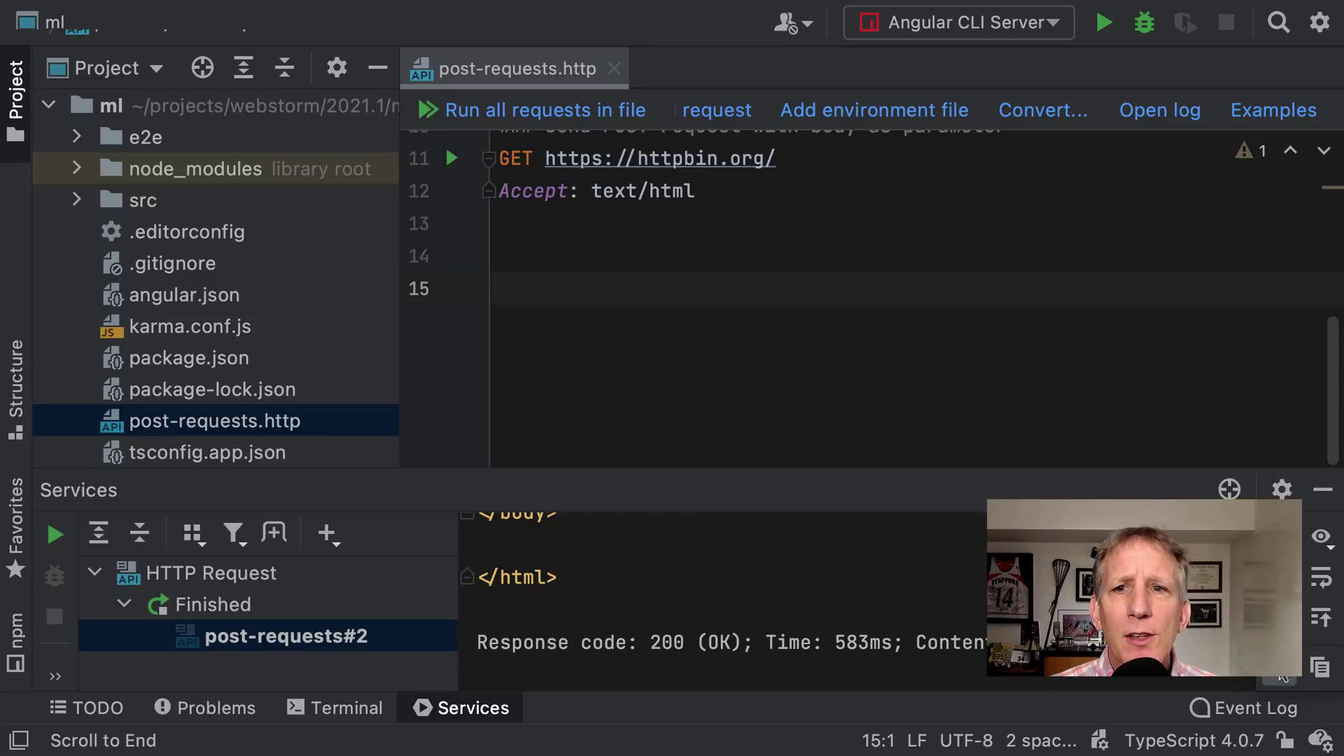
{"action": "scroll", "coordinate": [830, 299], "scroll_direction": "up", "scroll_amount": 5}
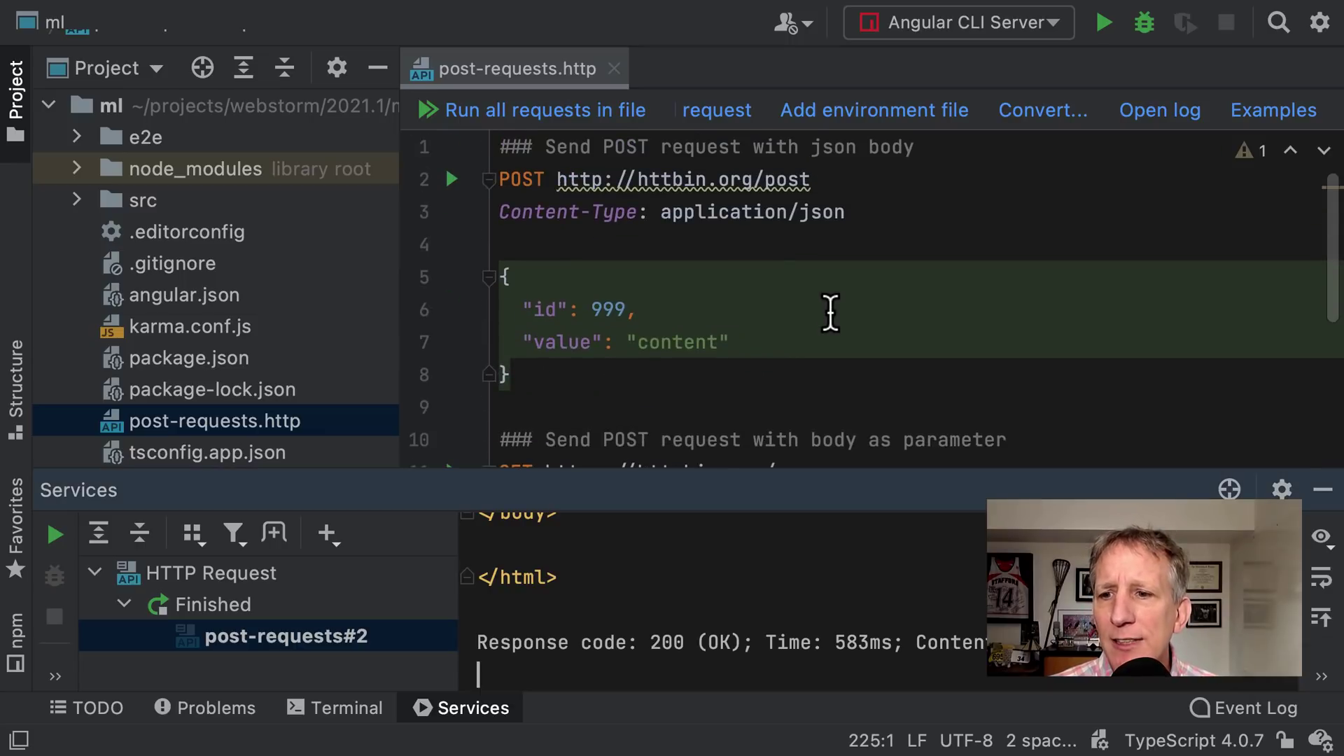
{"action": "left_click", "coordinate": [604, 181]}
{"action": "key", "text": "alt+Return"}
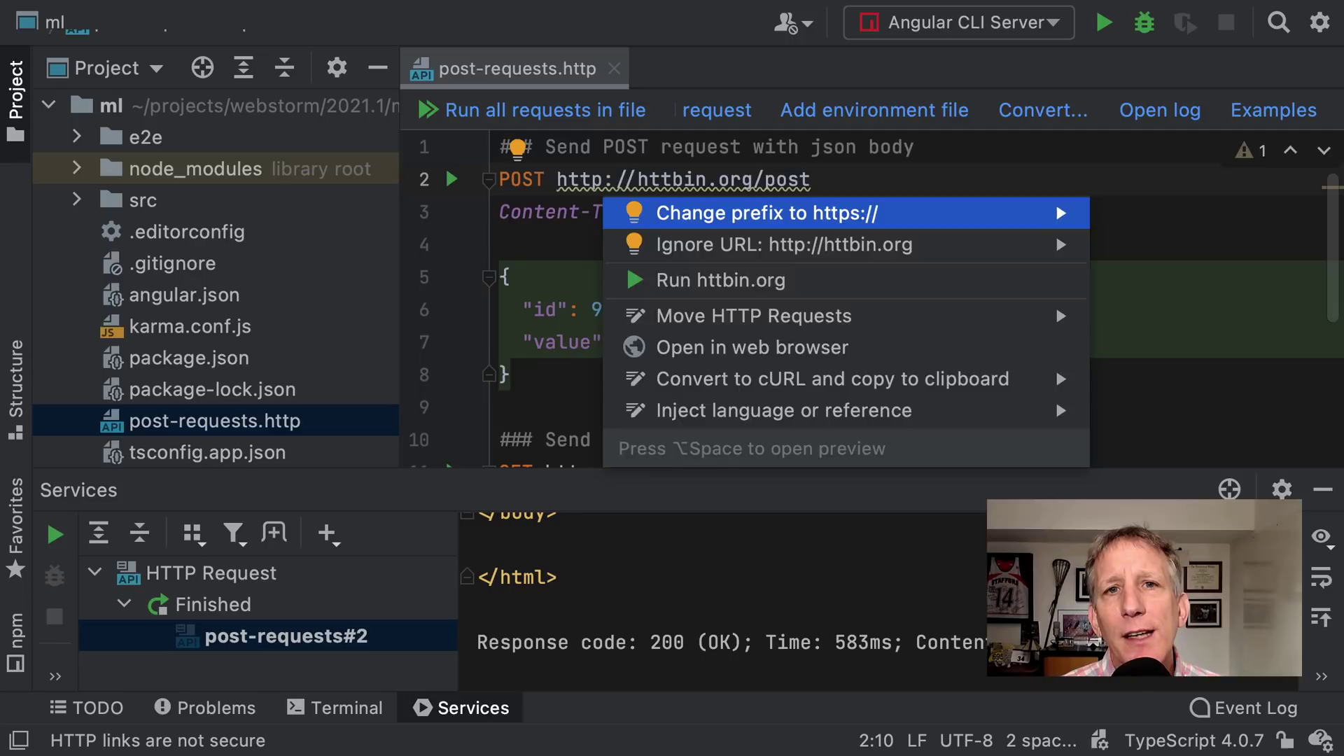
{"action": "key", "text": "Return"}
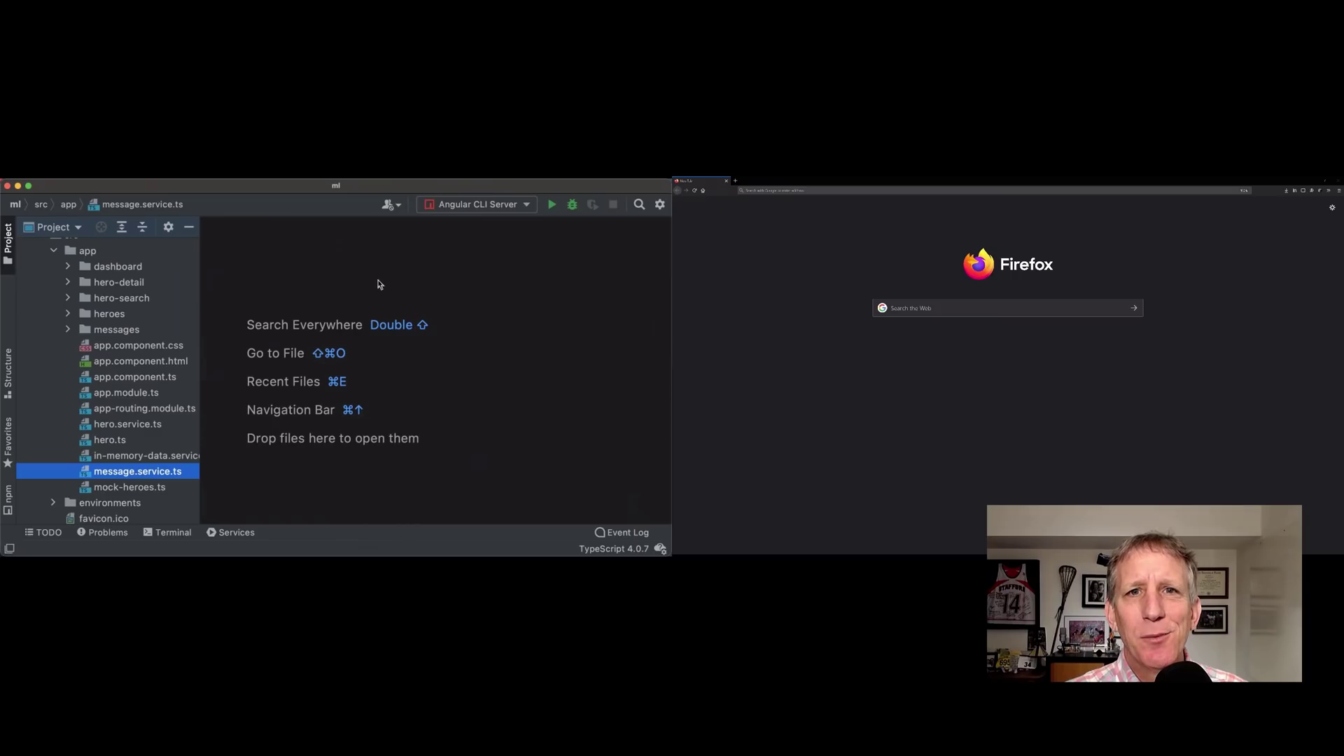
Step: Enable full-access Code With Me sharing and copy the invitation link
{"action": "left_click", "coordinate": [386, 207]}
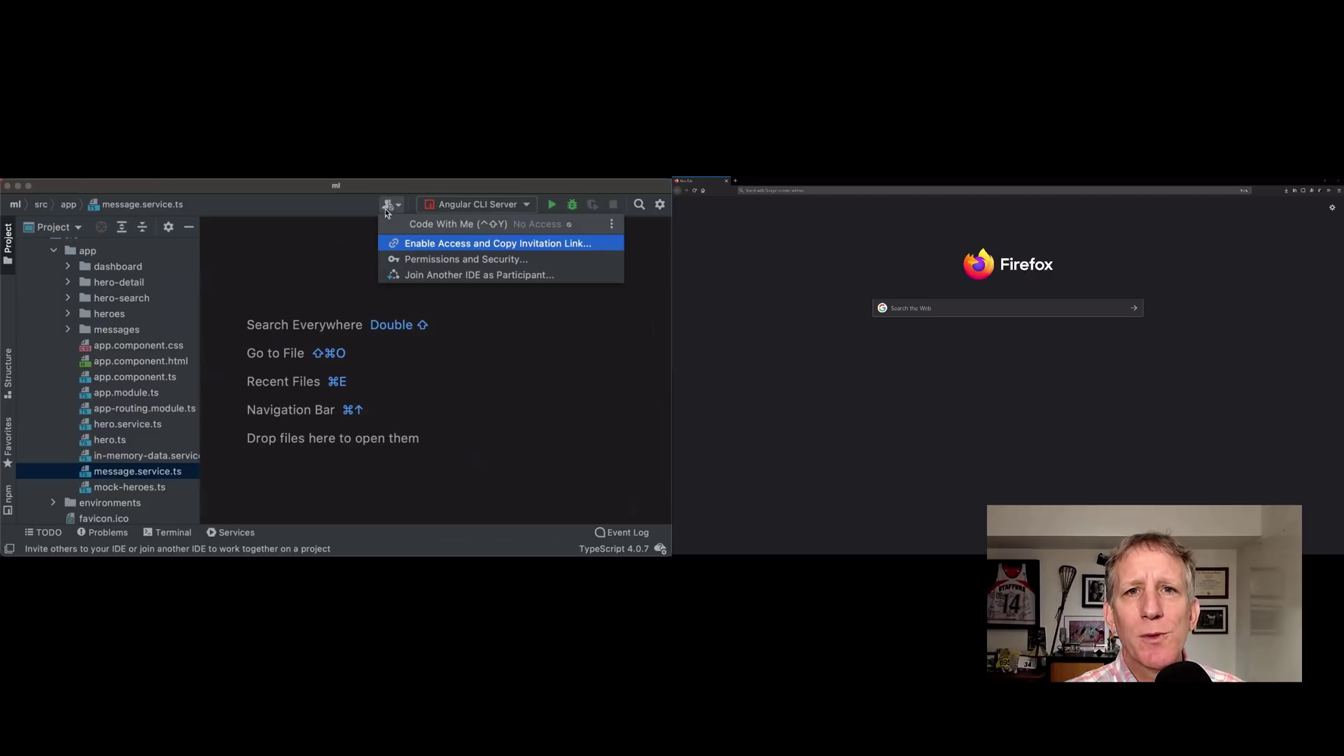
{"action": "left_click", "coordinate": [411, 244]}
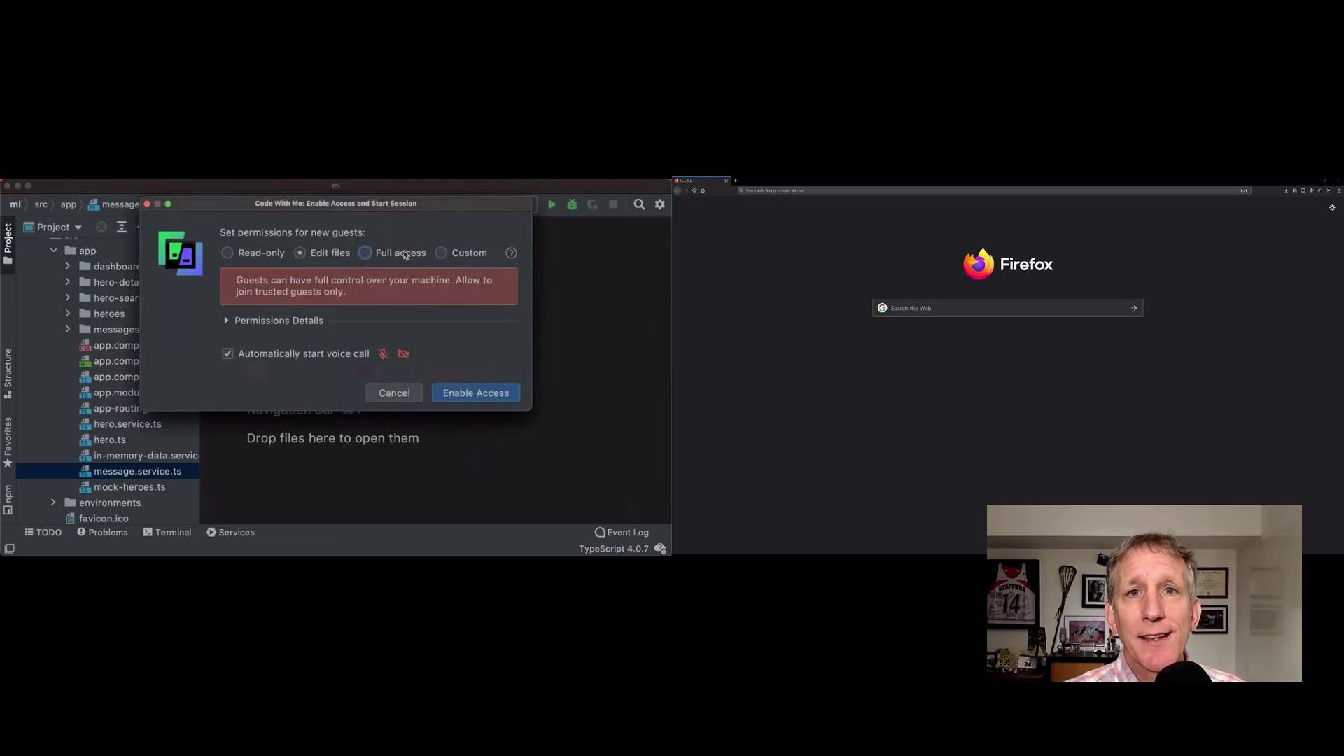
{"action": "left_click", "coordinate": [405, 254]}
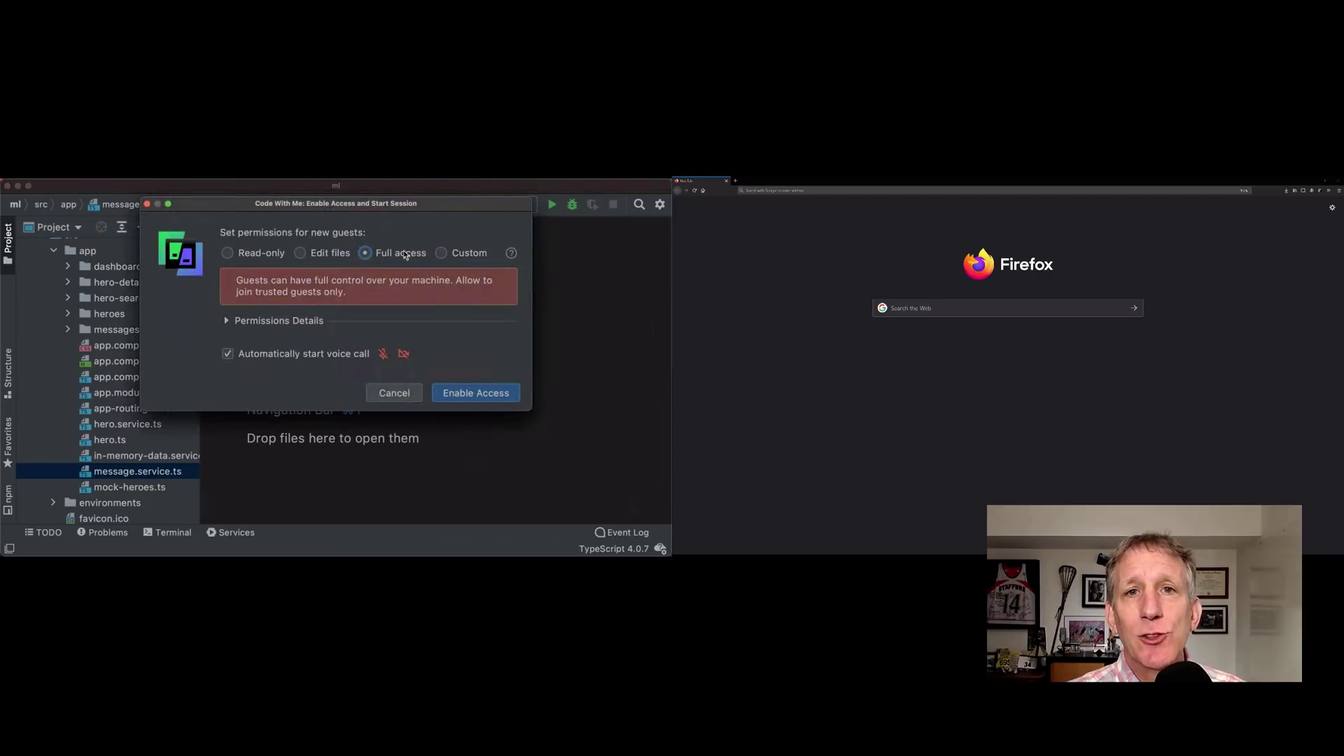
{"action": "left_click", "coordinate": [476, 393]}
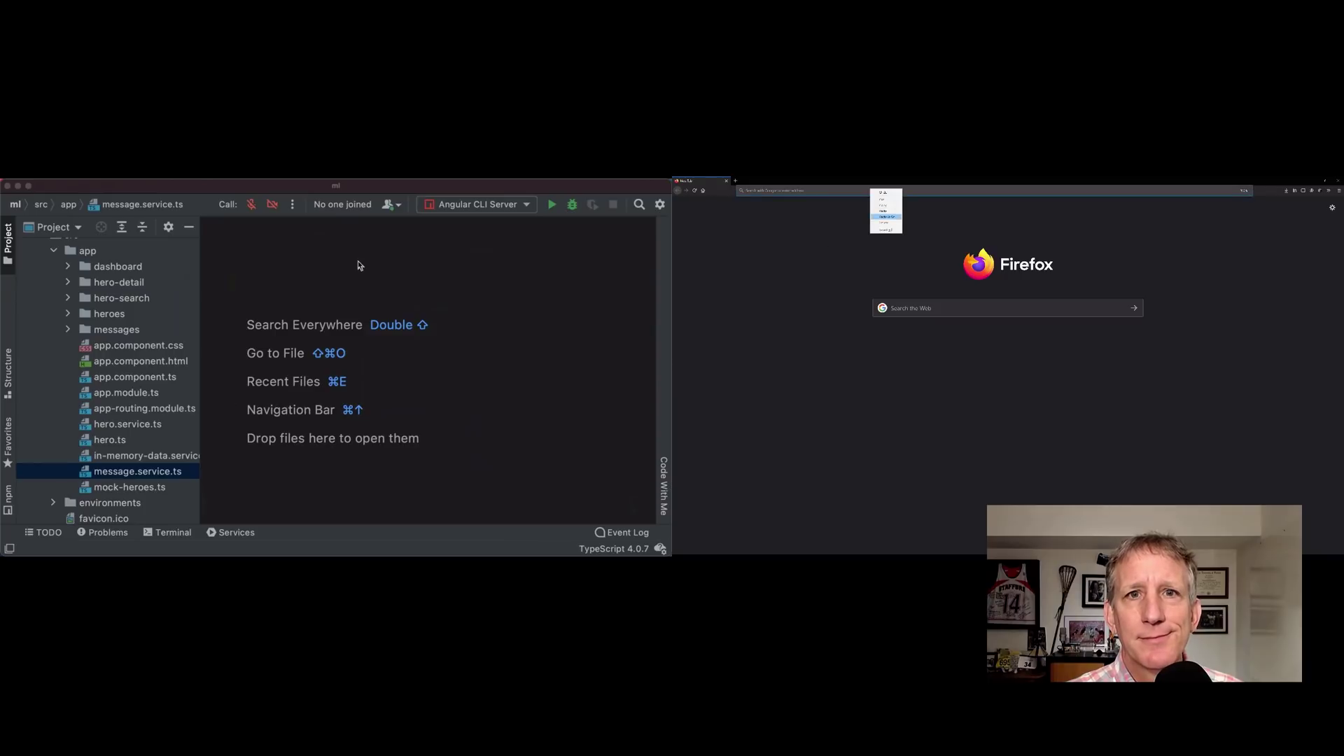
Step: Open the invitation in Firefox, accept the guest, and show the session chat panel
{"action": "left_click", "coordinate": [885, 217]}
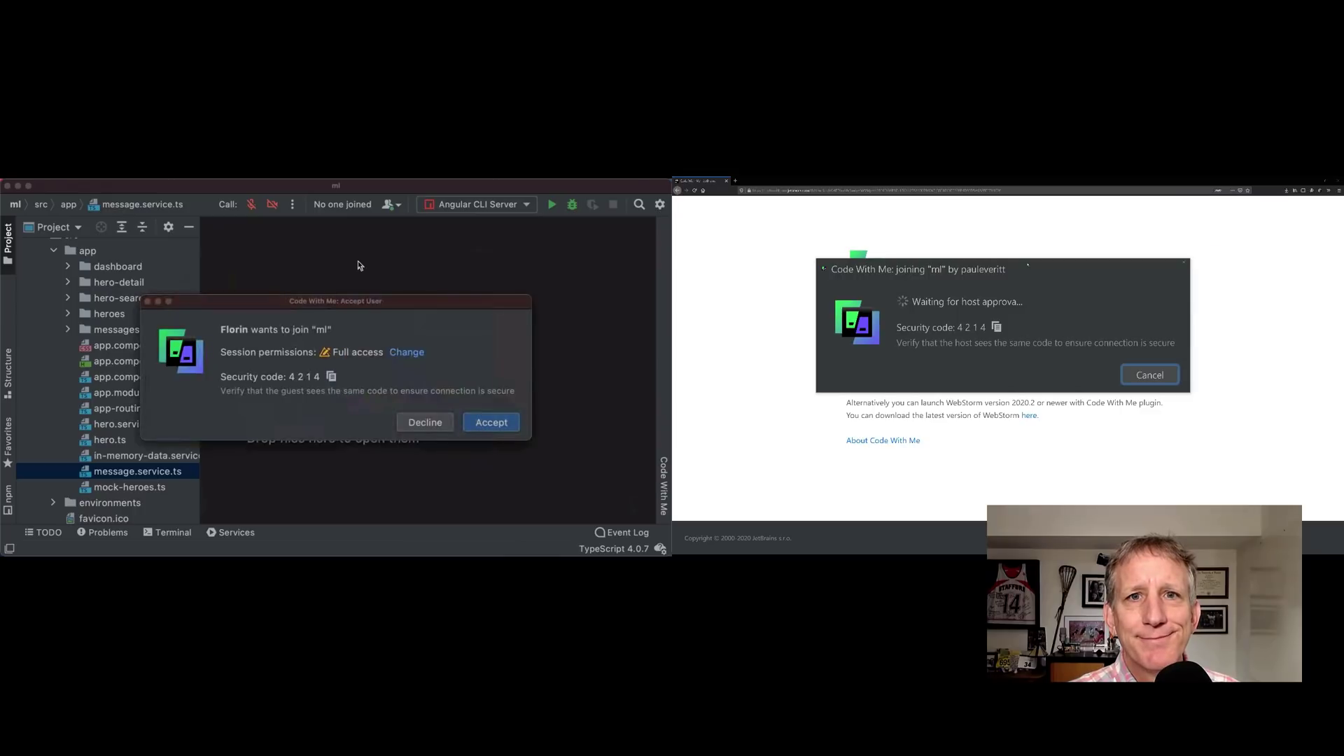
{"action": "left_click", "coordinate": [491, 422]}
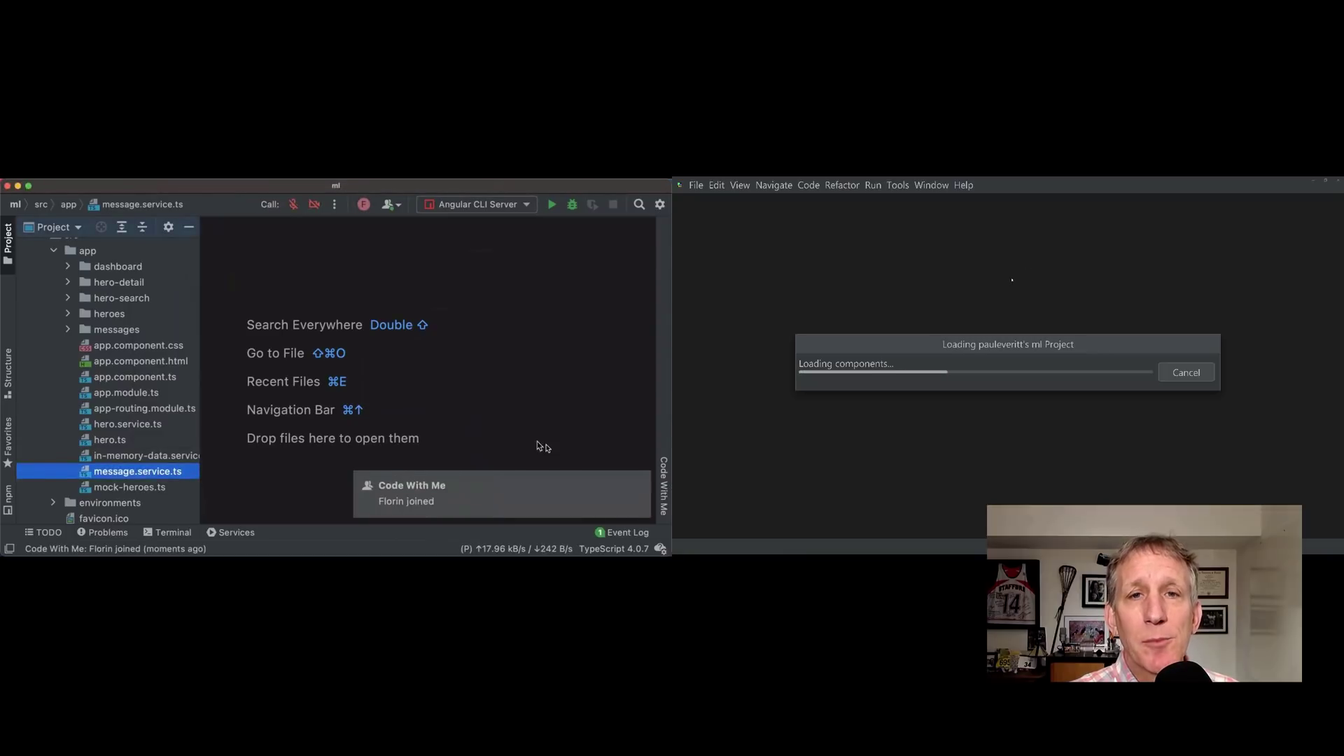
{"action": "left_click", "coordinate": [666, 478]}
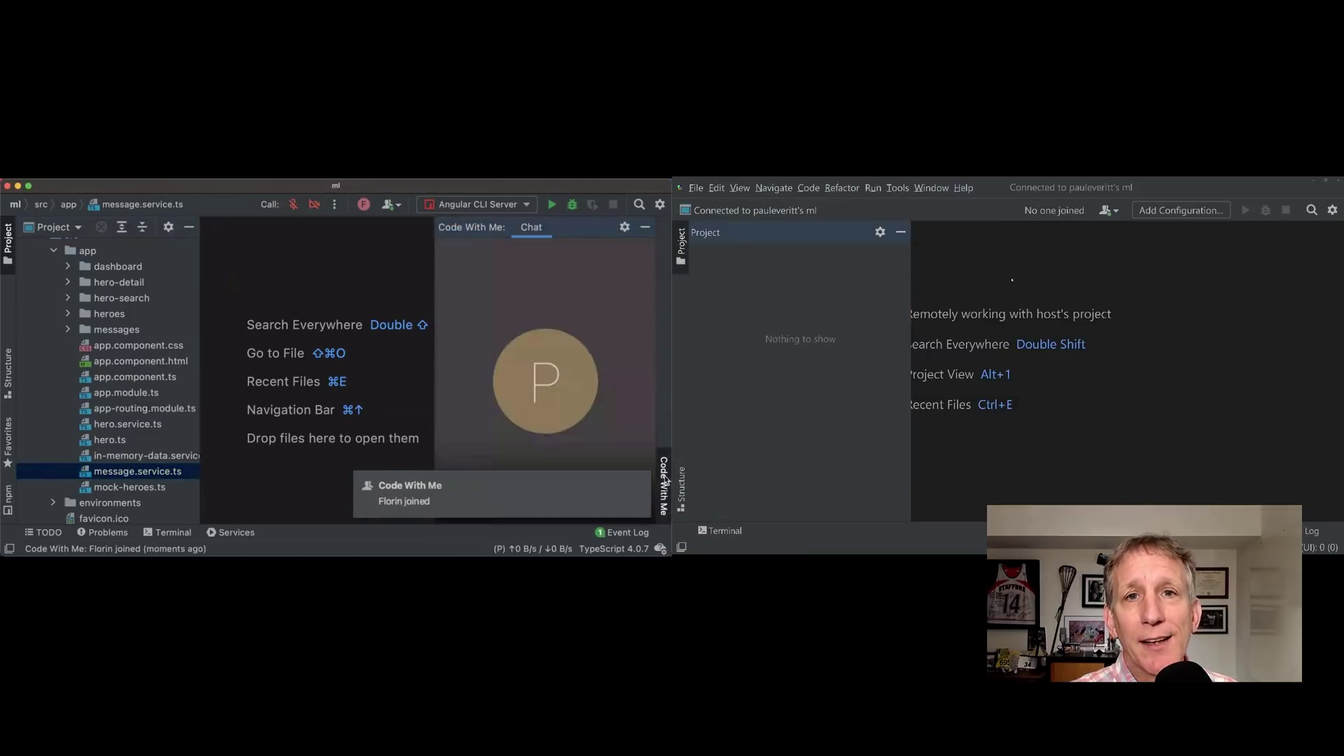
Step: Dismiss the guest-joined notice and unmute the call microphone
{"action": "left_click", "coordinate": [638, 483]}
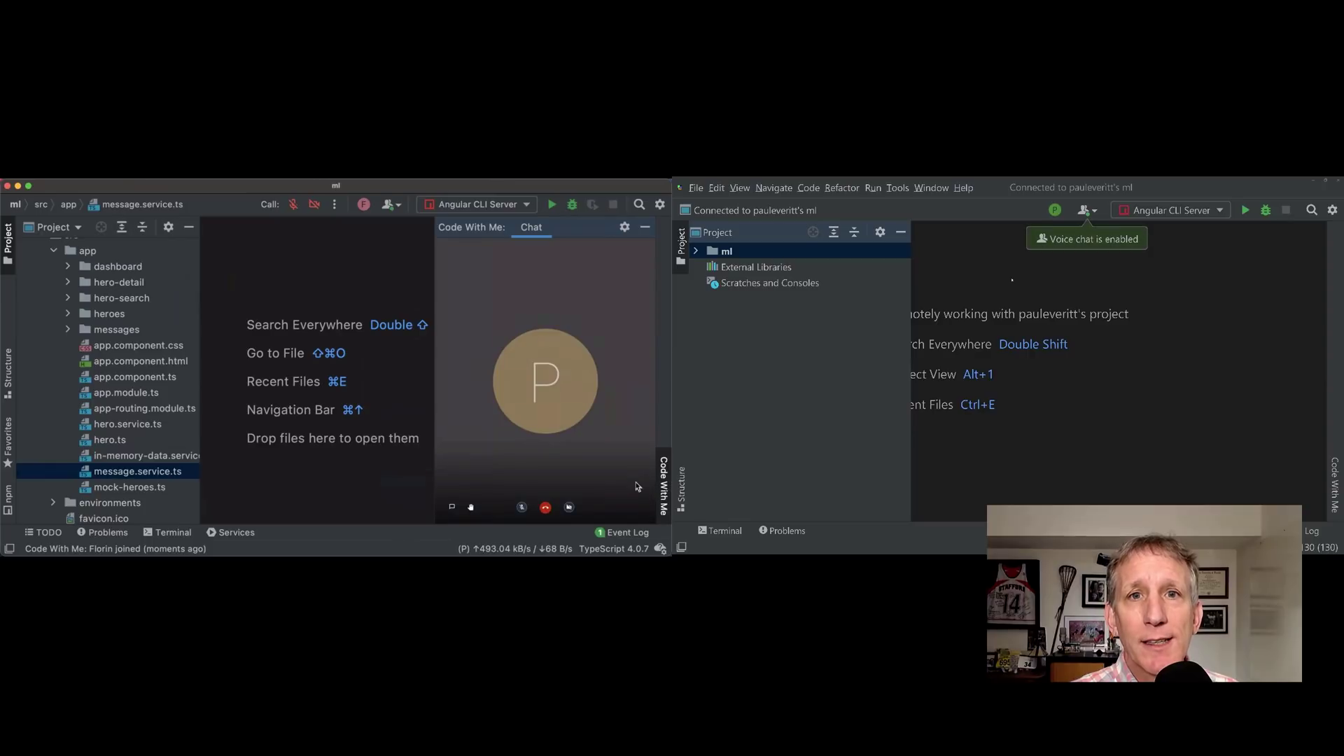
{"action": "left_click", "coordinate": [522, 508]}
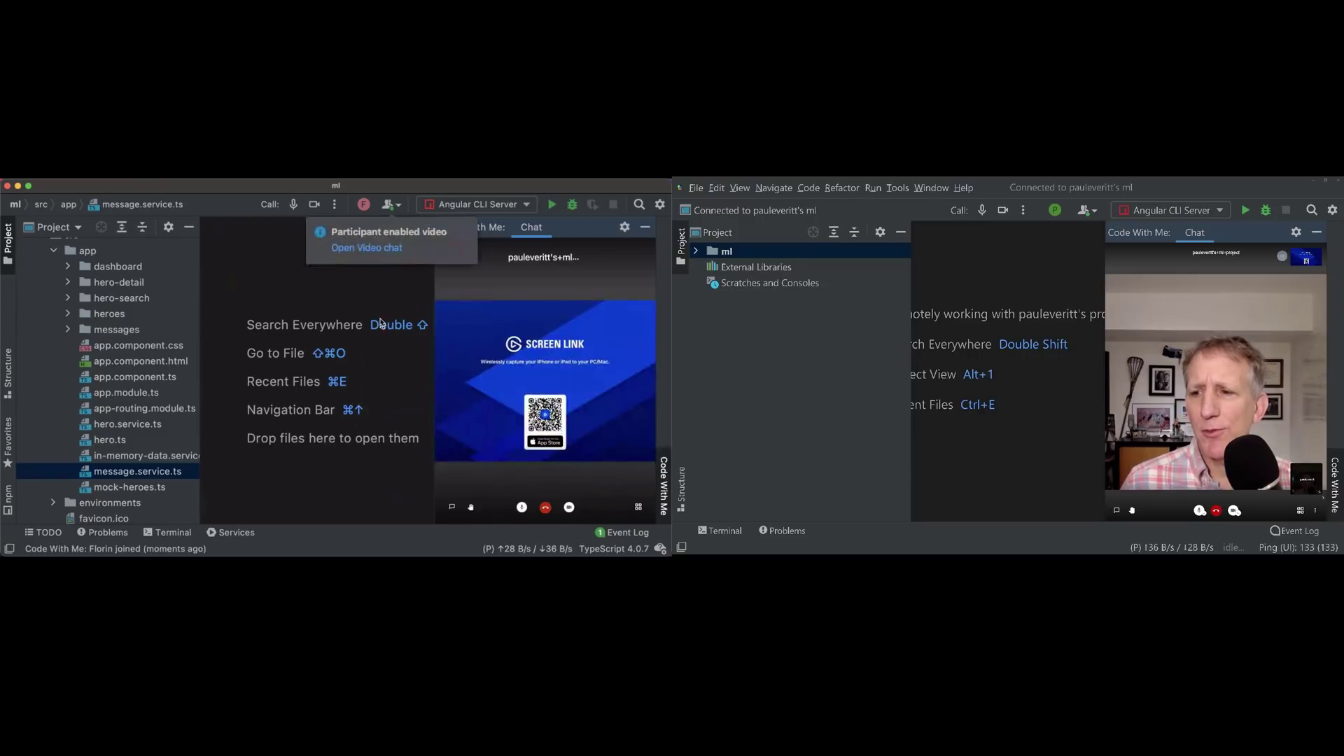
{"action": "left_click", "coordinate": [397, 204]}
{"action": "left_click", "coordinate": [426, 336]}
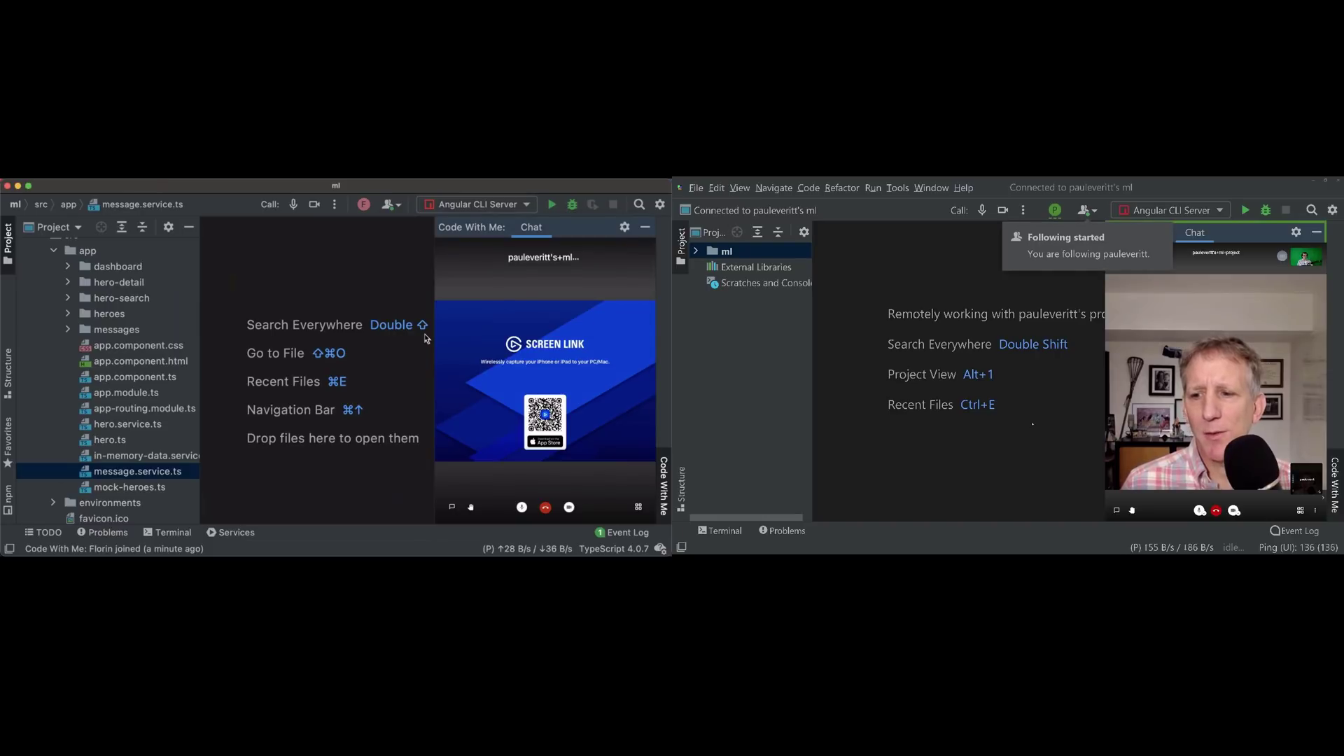
Step: Open message.service.ts, retype MessageService with completion, and start the Angular CLI server
{"action": "double_click", "coordinate": [137, 471]}
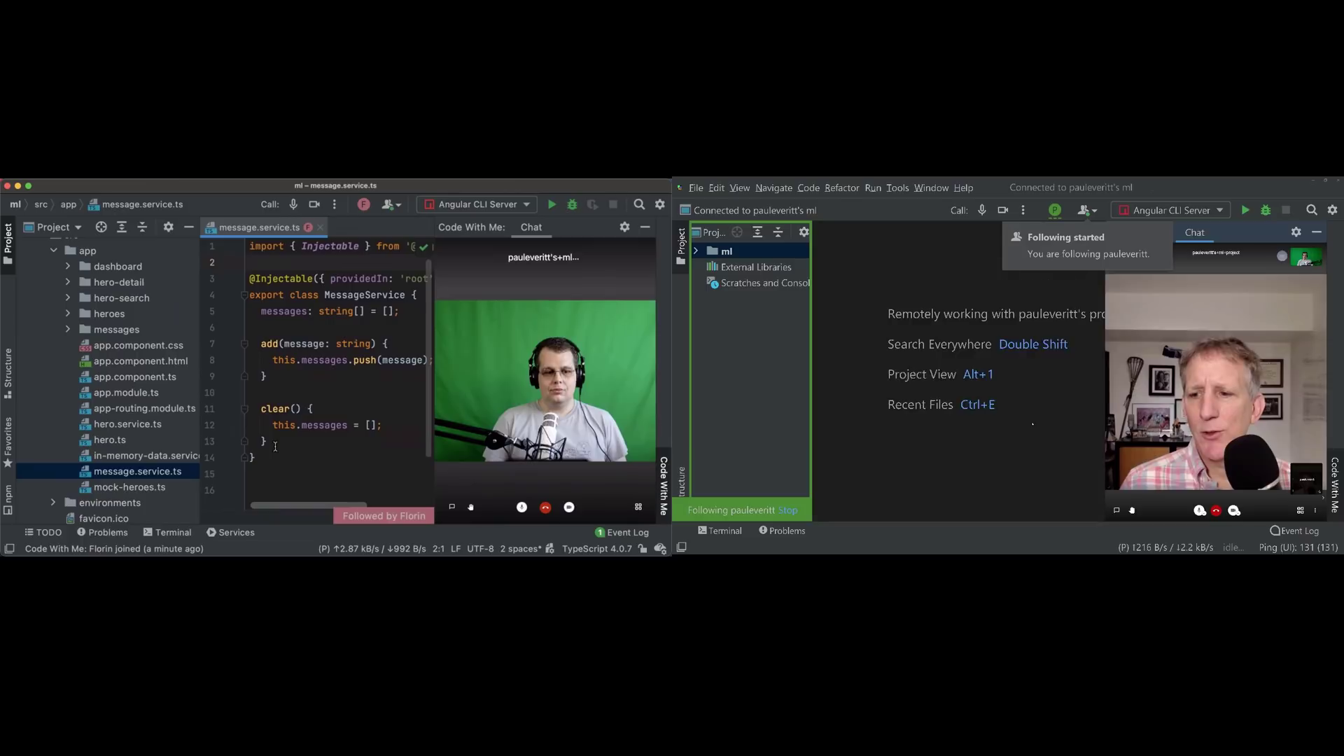
{"action": "double_click", "coordinate": [355, 295]}
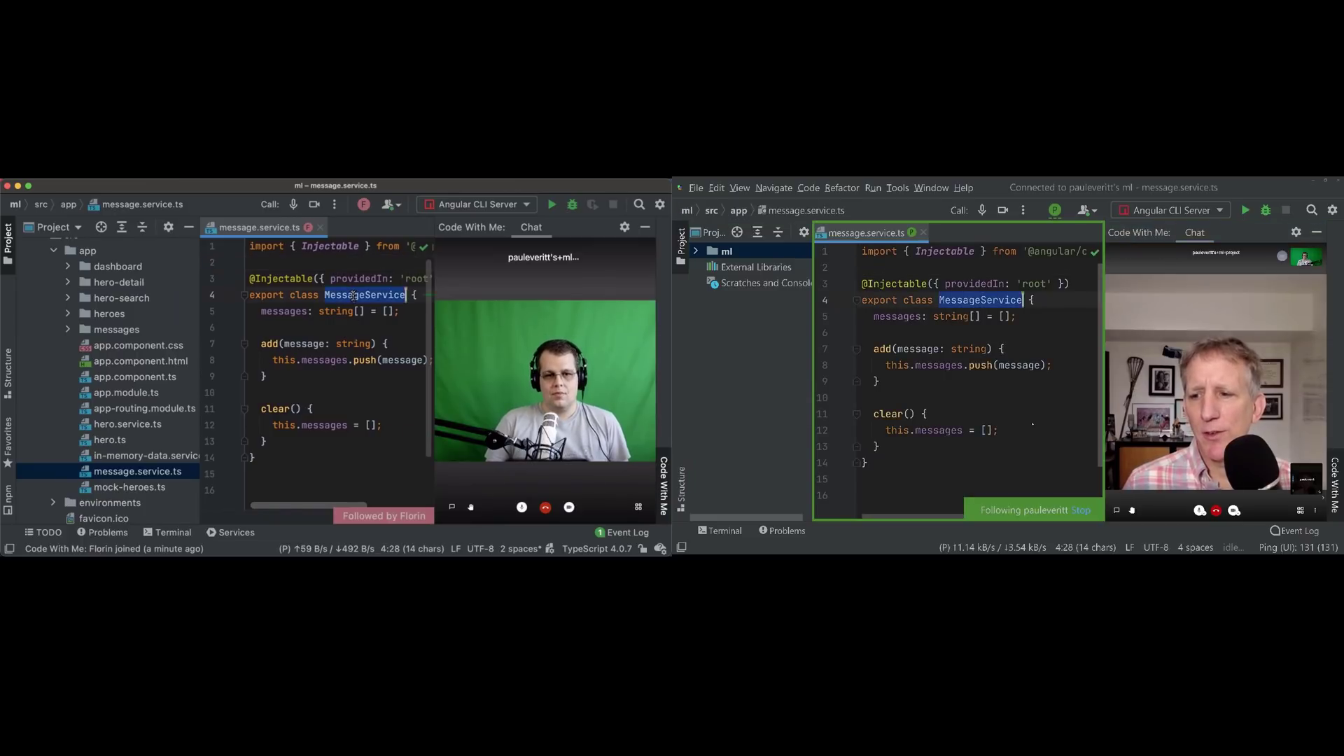
{"action": "type", "text": "Mes"}
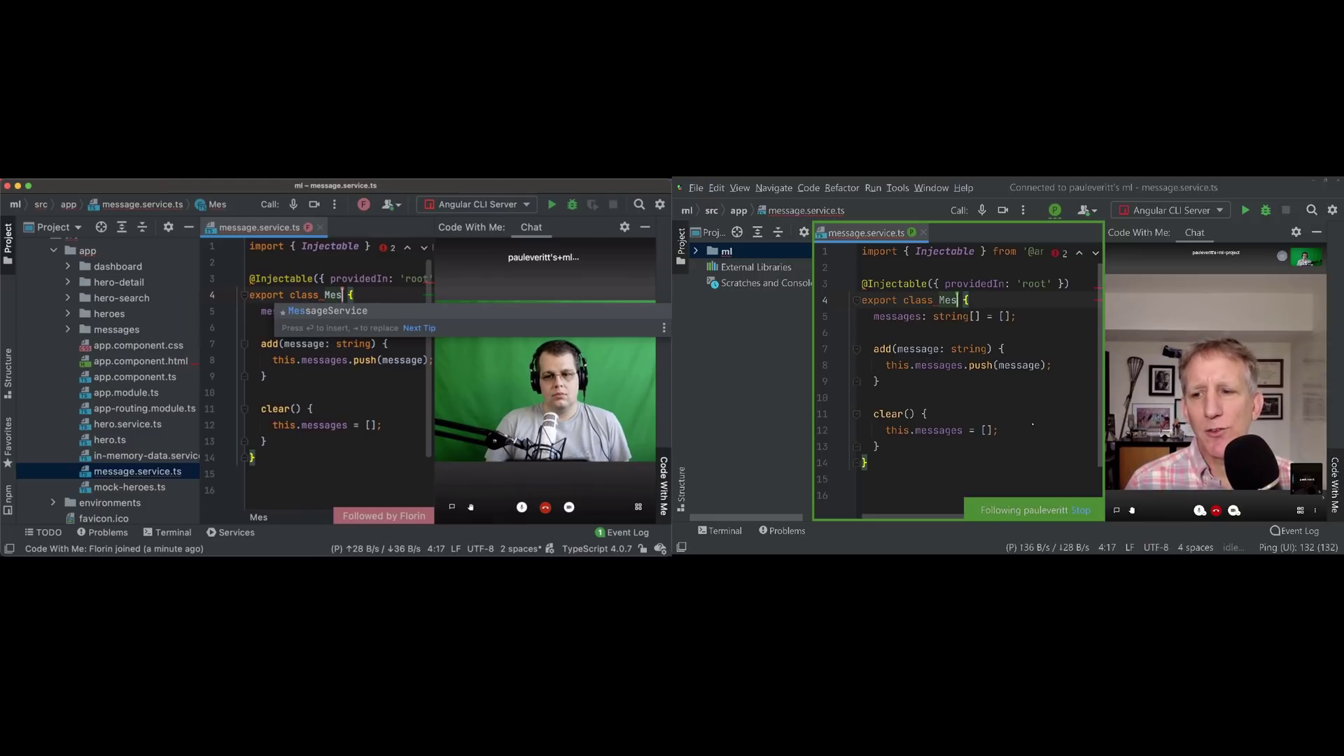
{"action": "key", "text": "Tab"}
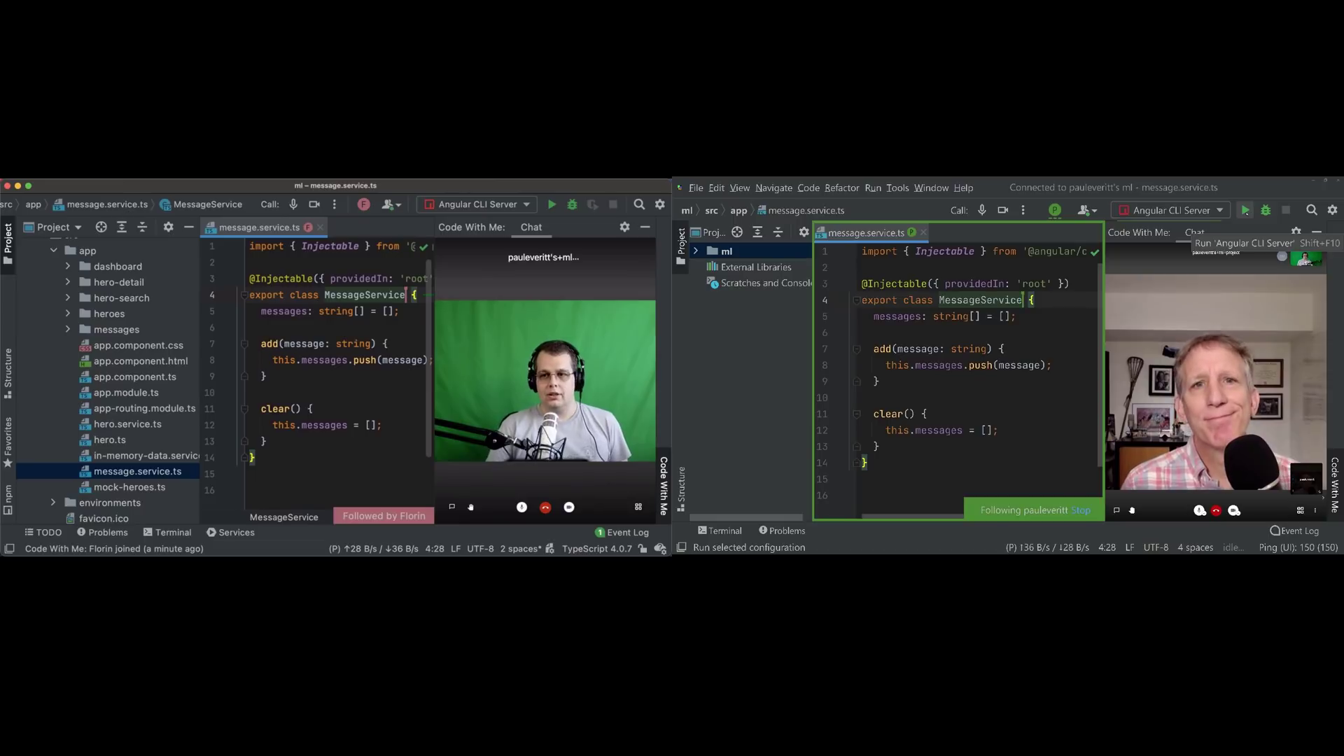
{"action": "left_click", "coordinate": [1244, 211]}
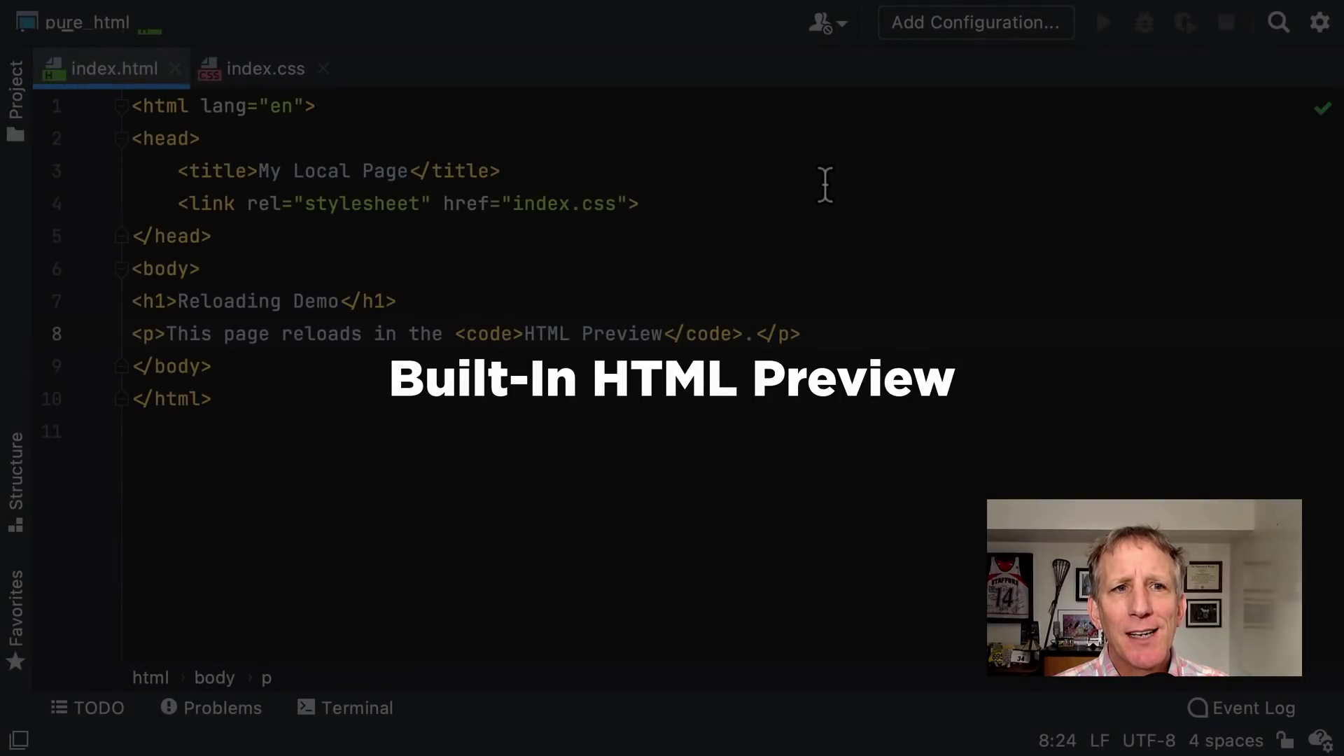
{"action": "mouse_move", "coordinate": [673, 334]}
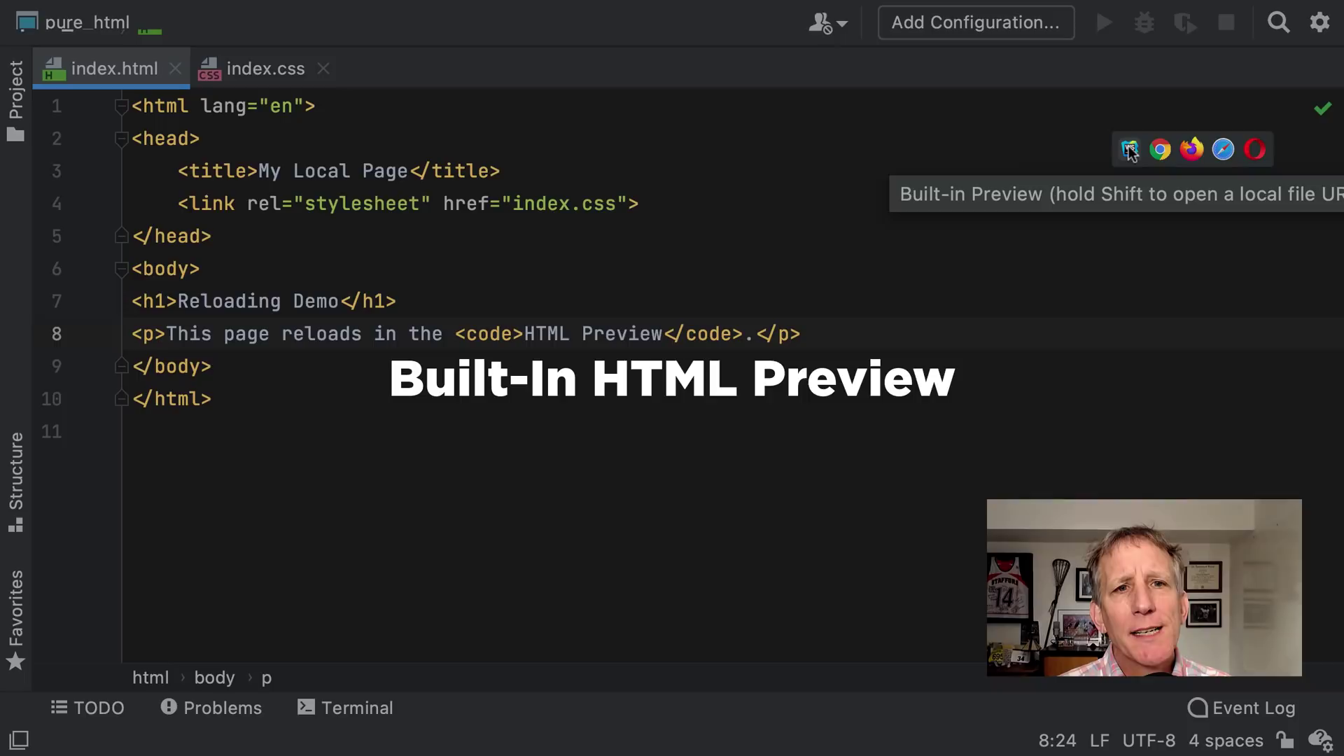
Step: Preview index.html inside the IDE and switch to index.css to edit its margin
{"action": "left_click", "coordinate": [1129, 148]}
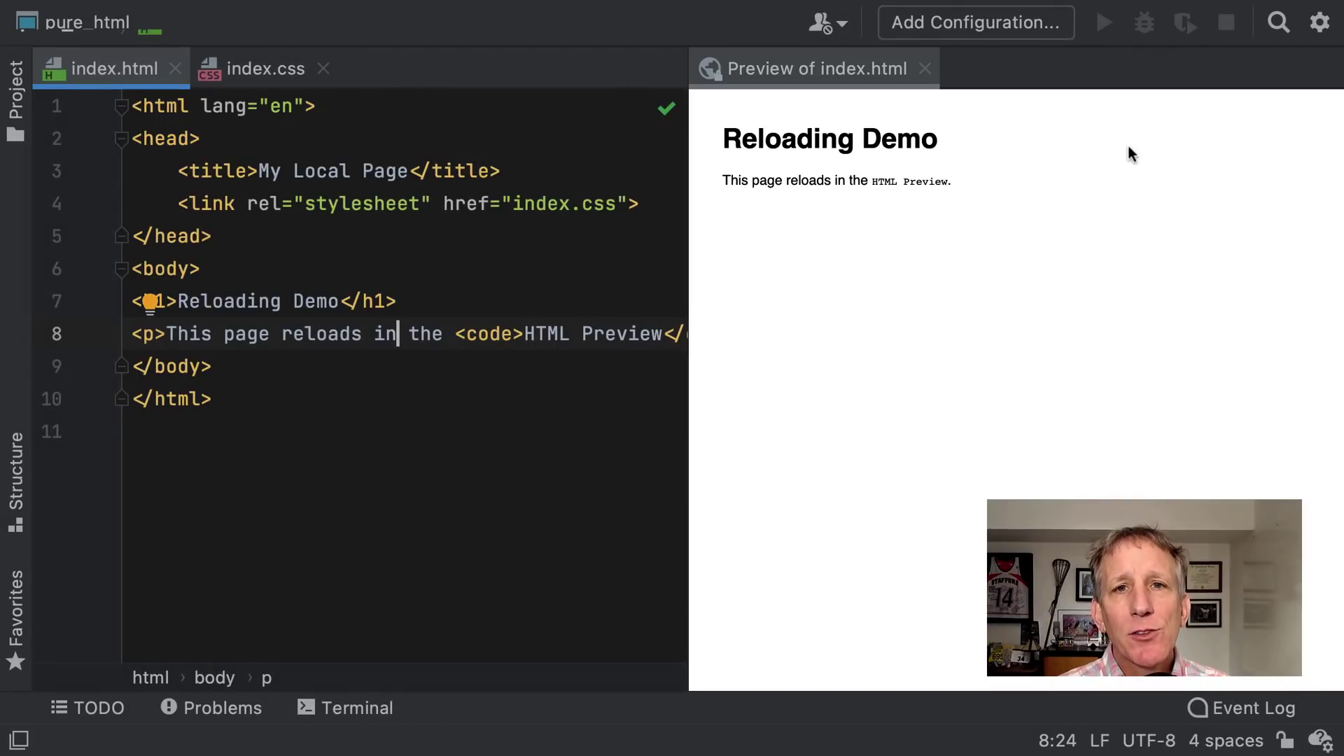
{"action": "type", "text": "side"}
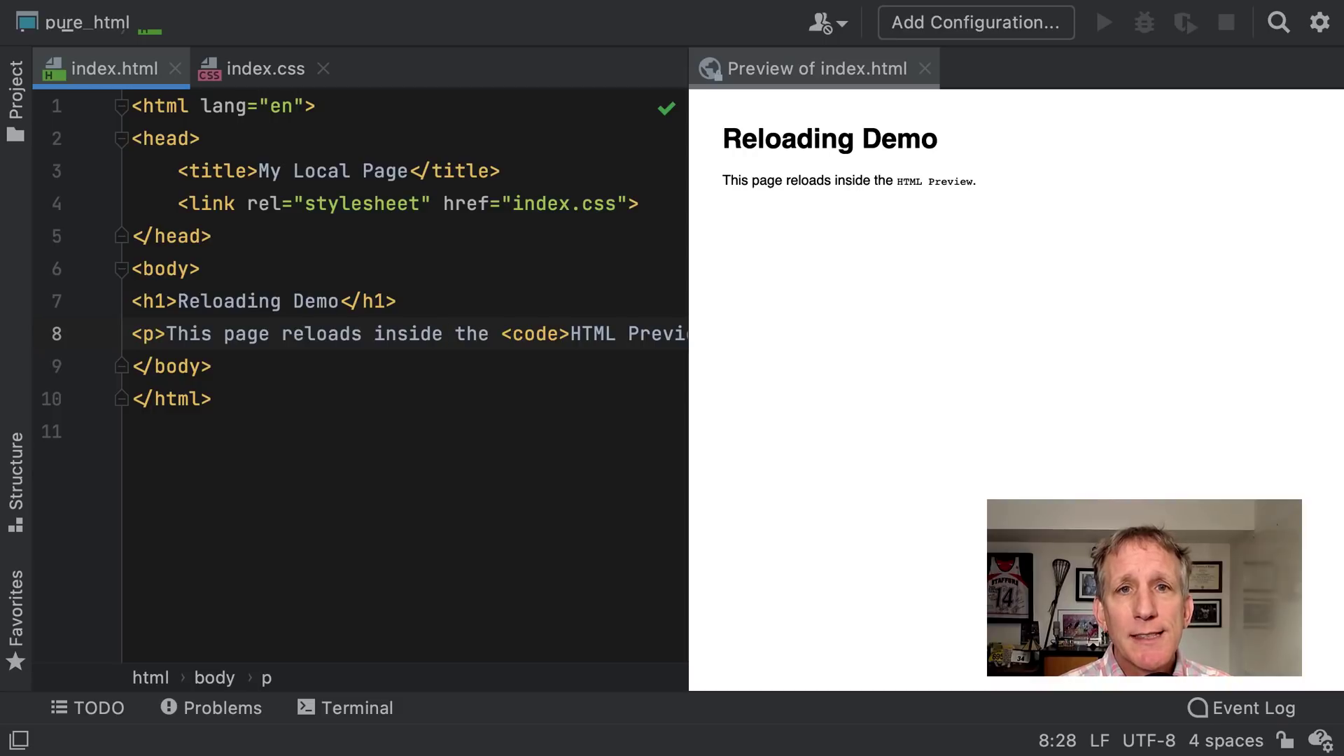
{"action": "left_click", "coordinate": [275, 60]}
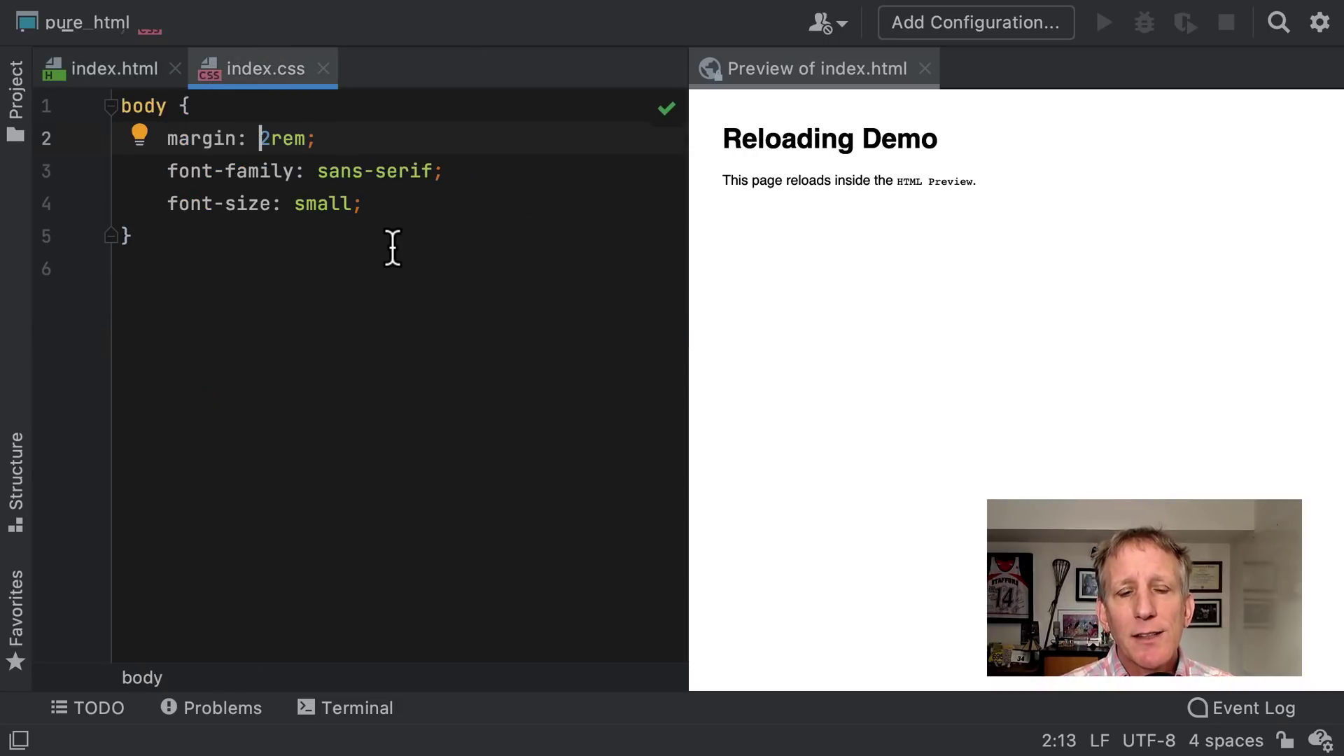
{"action": "type", "text": "1"}
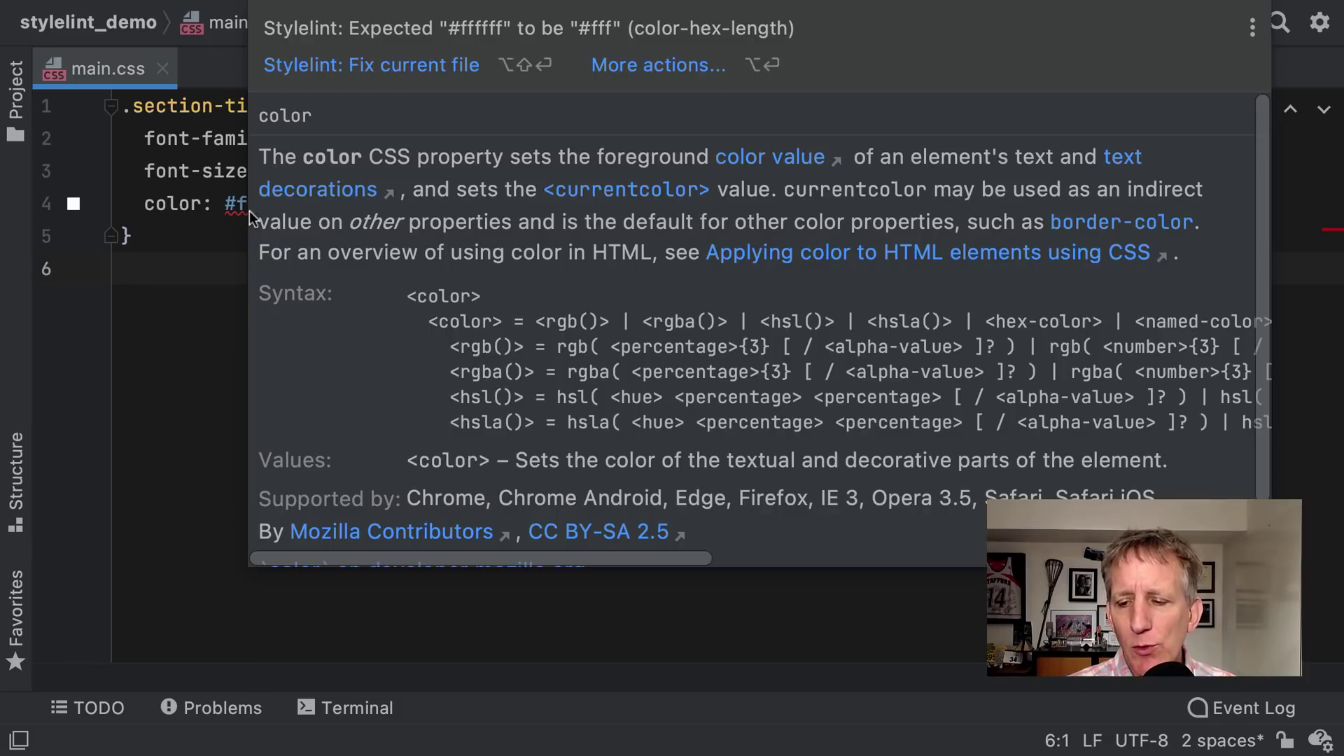
{"action": "mouse_move", "coordinate": [236, 203]}
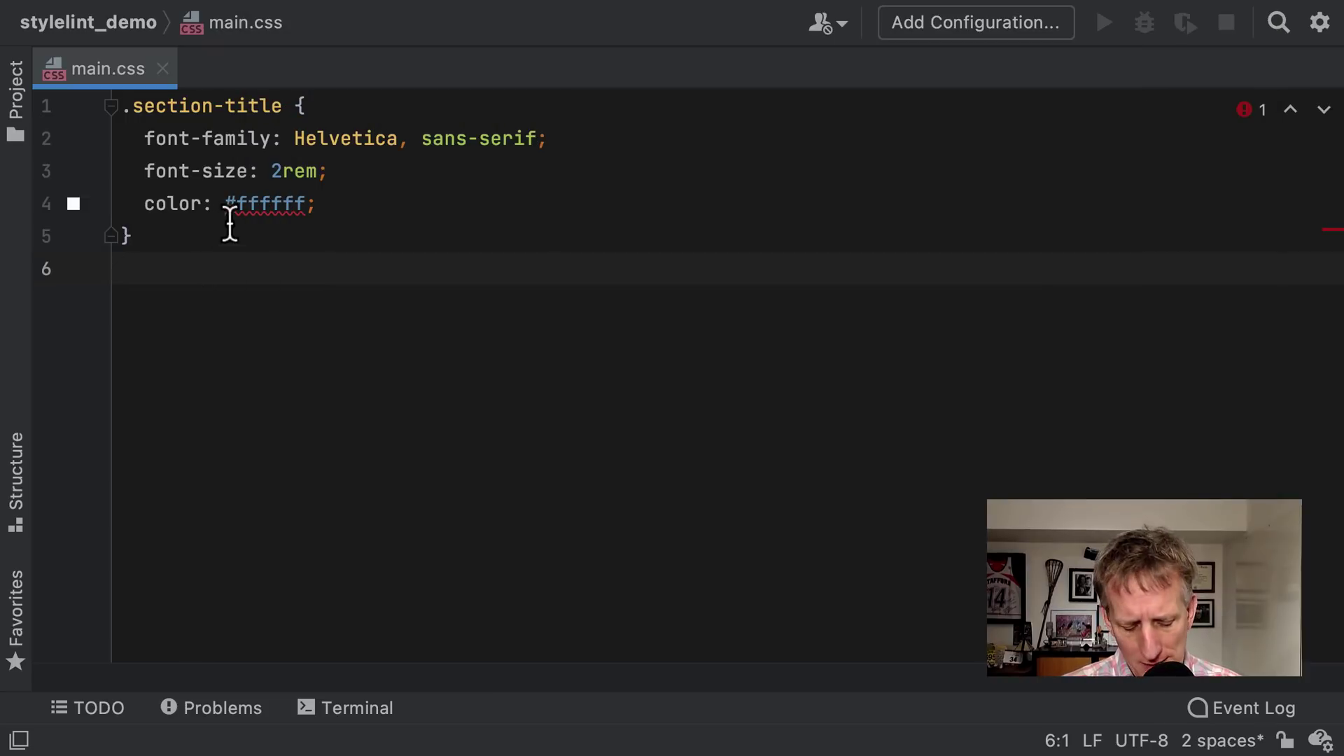
Step: Apply 'Stylelint: Fix current file' from the #ffffff colour warning in main.css
{"action": "left_click", "coordinate": [259, 205]}
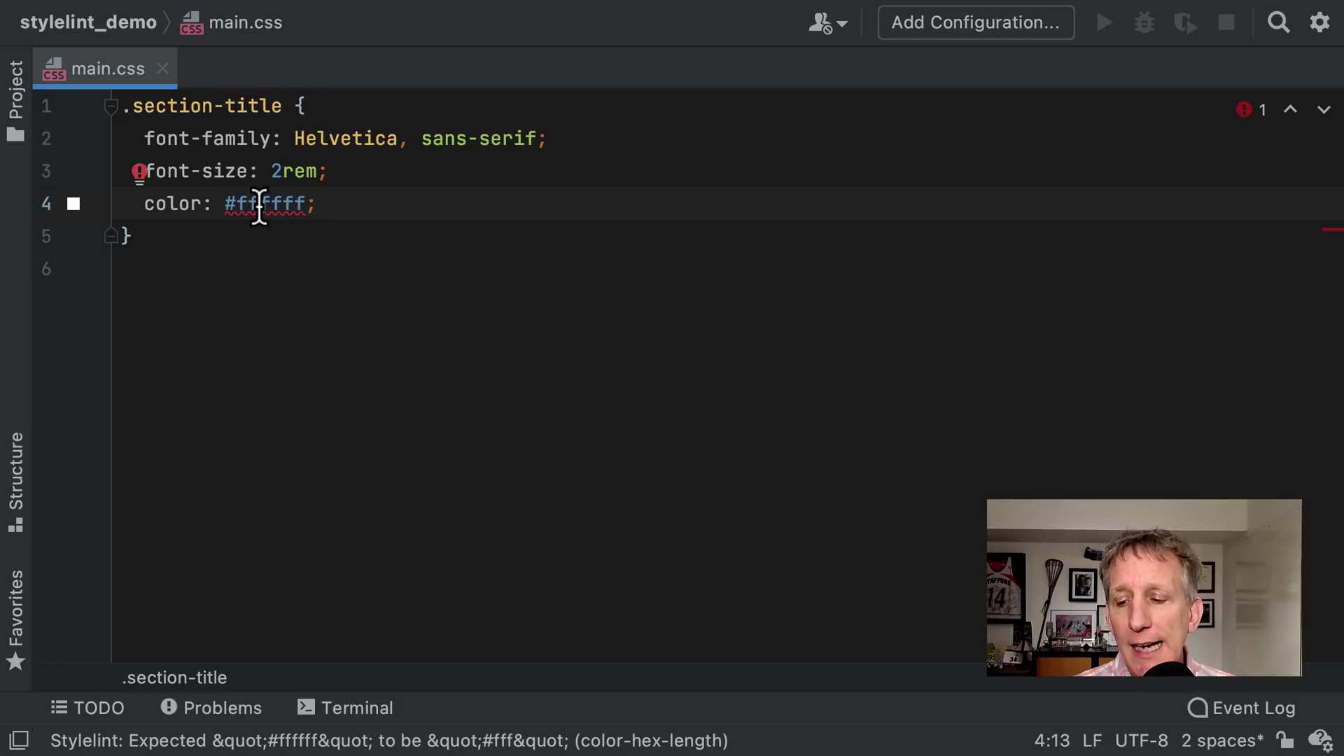
{"action": "key", "text": "alt+Return"}
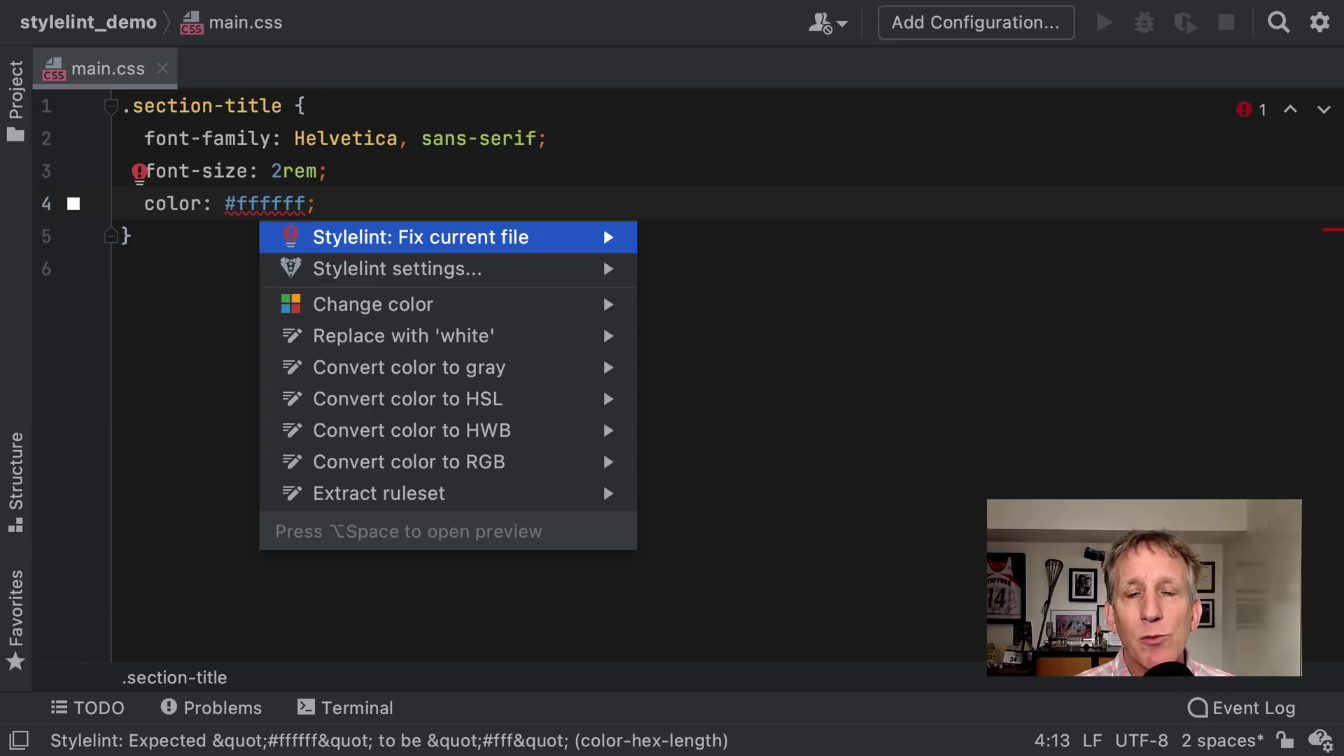
{"action": "key", "text": "Return"}
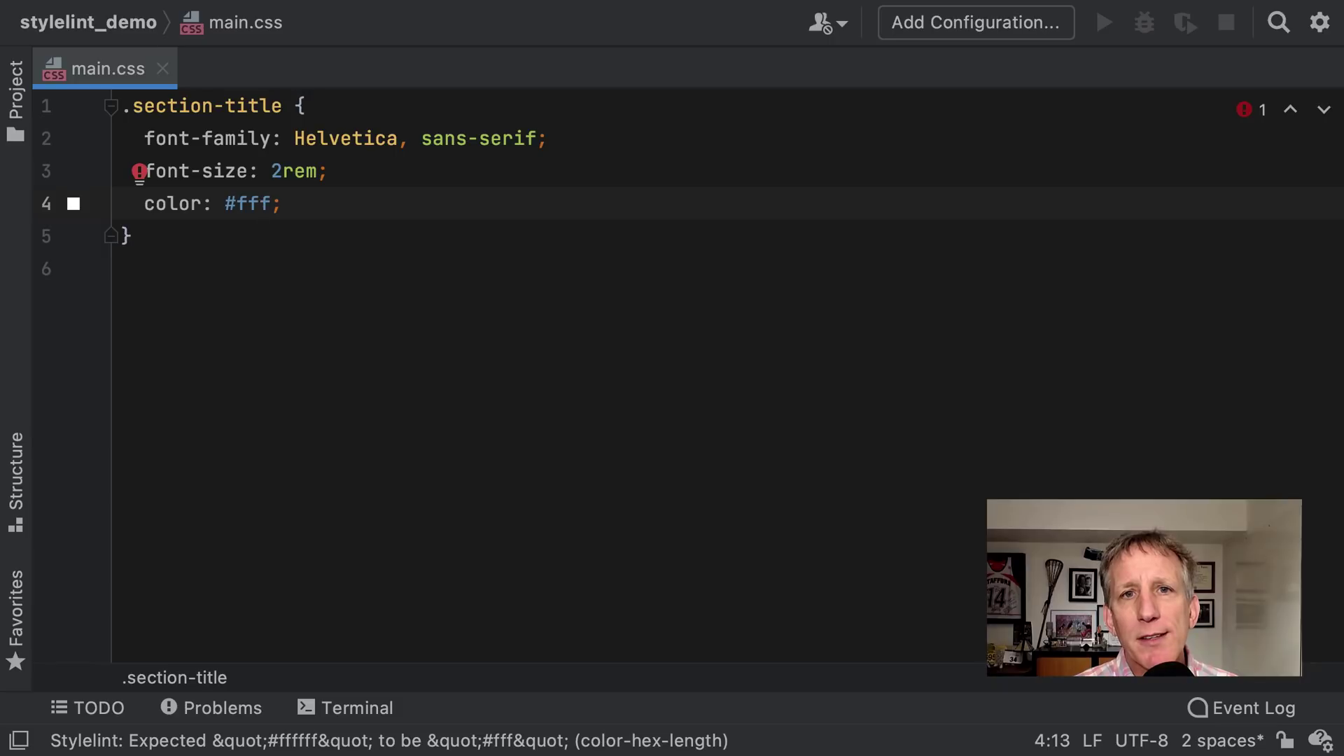
Step: Open Preferences, visit the Stylelint page, then search settings for 'font'
{"action": "key", "text": "super+comma"}
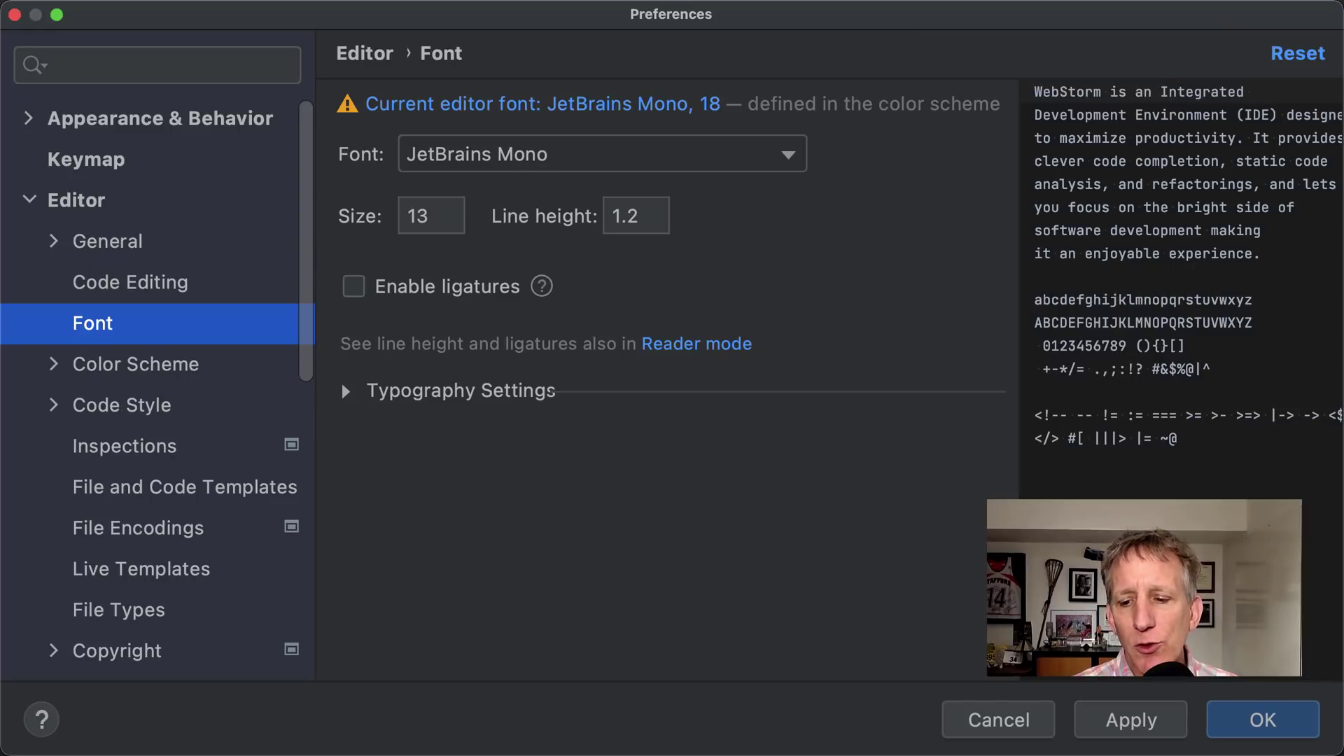
{"action": "type", "text": "stylel"}
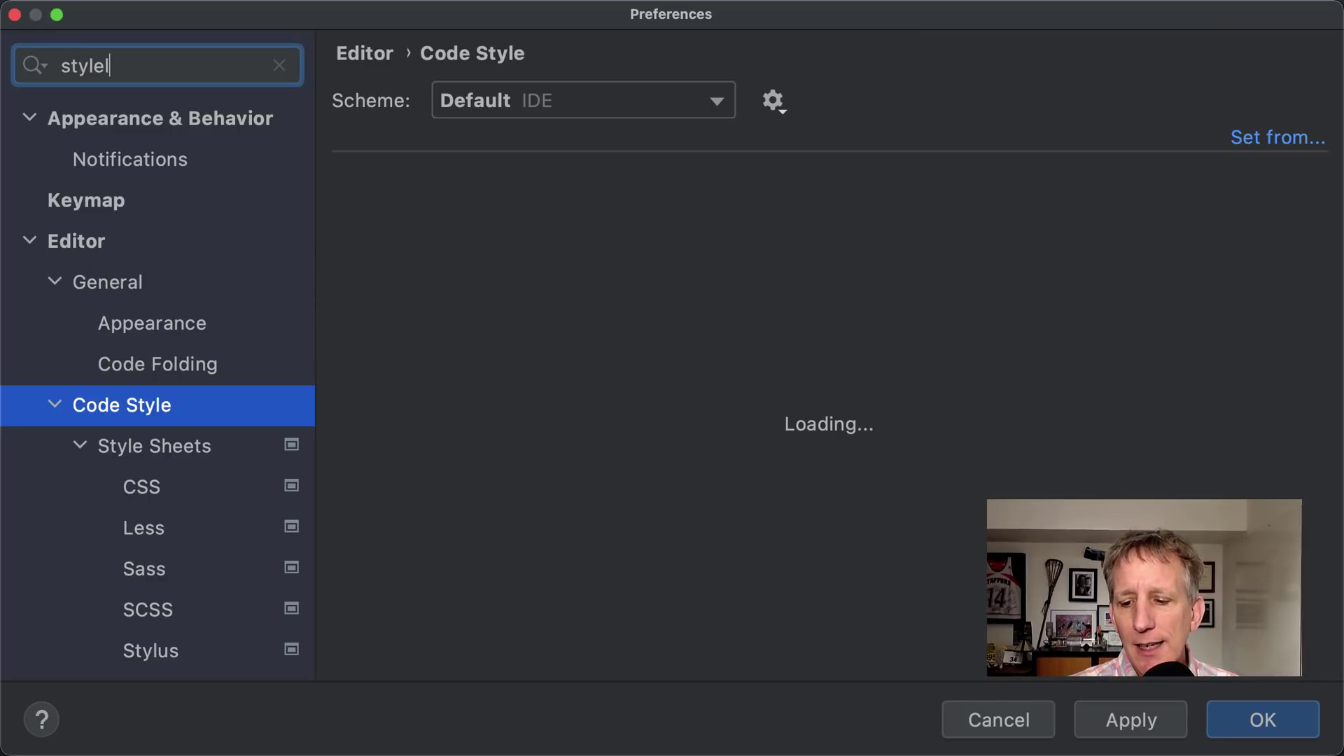
{"action": "type", "text": "int"}
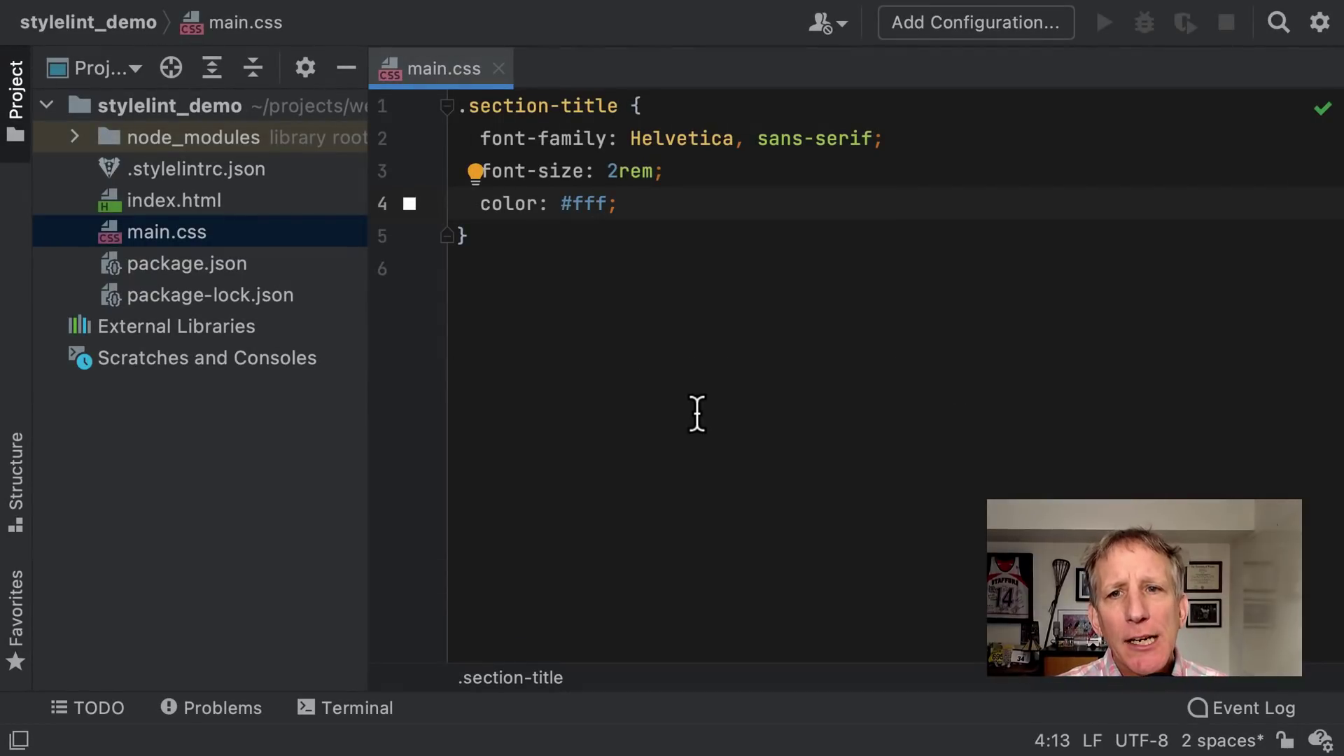
{"action": "key", "text": "super+comma"}
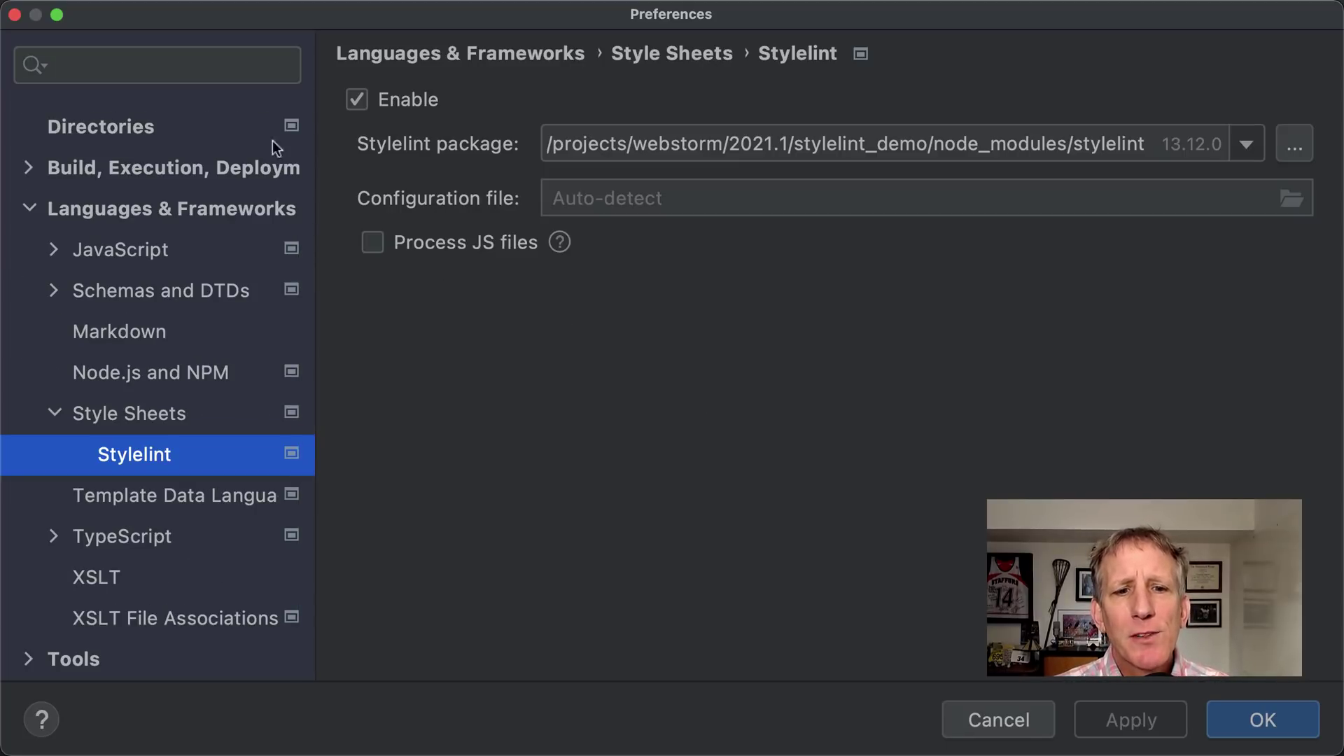
{"action": "left_click", "coordinate": [177, 63]}
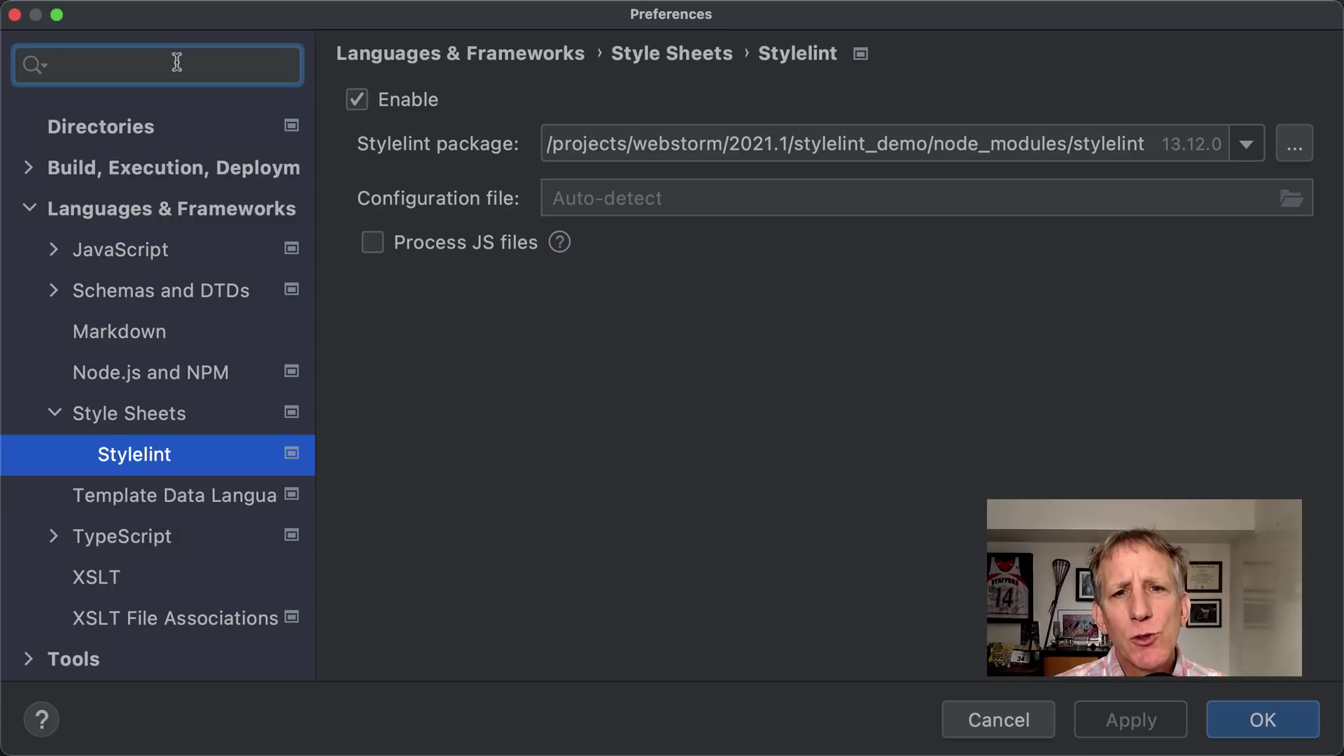
{"action": "type", "text": "font"}
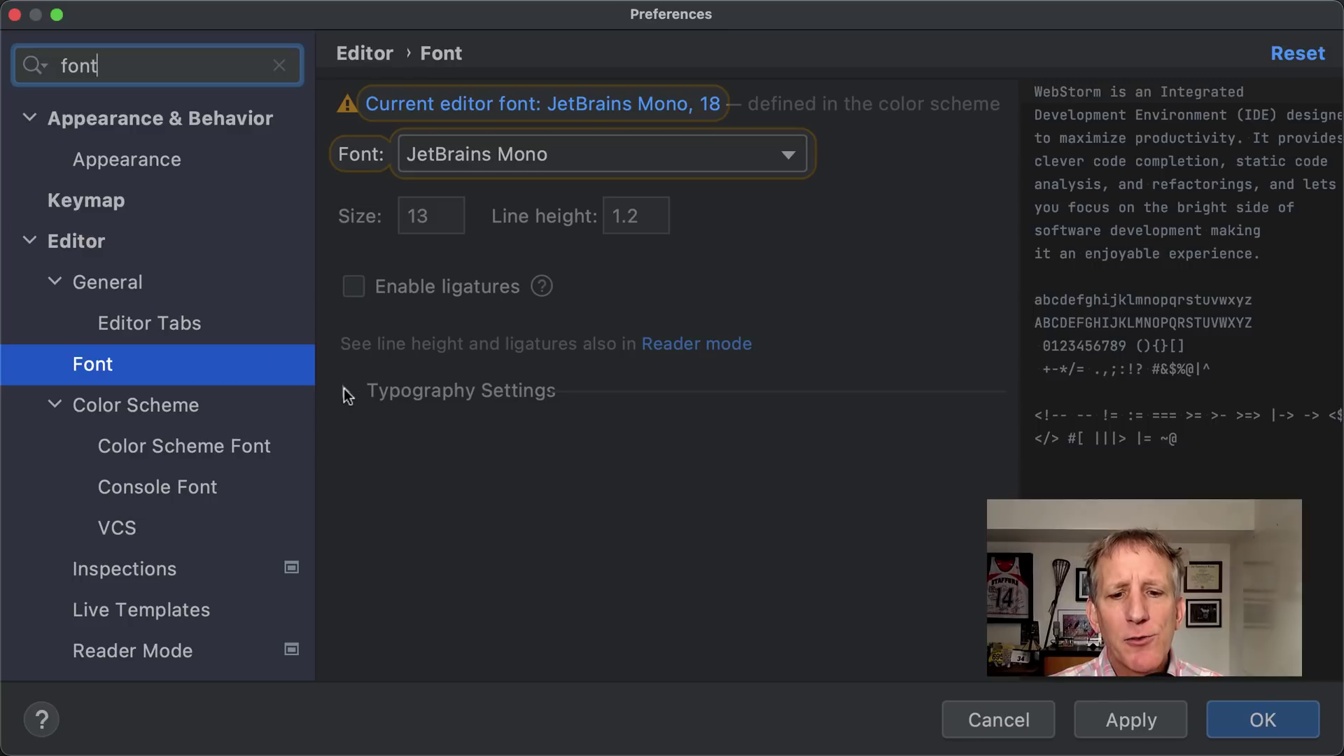
Step: Expand Typography Settings and keep the main font weight at Regular
{"action": "left_click", "coordinate": [343, 389]}
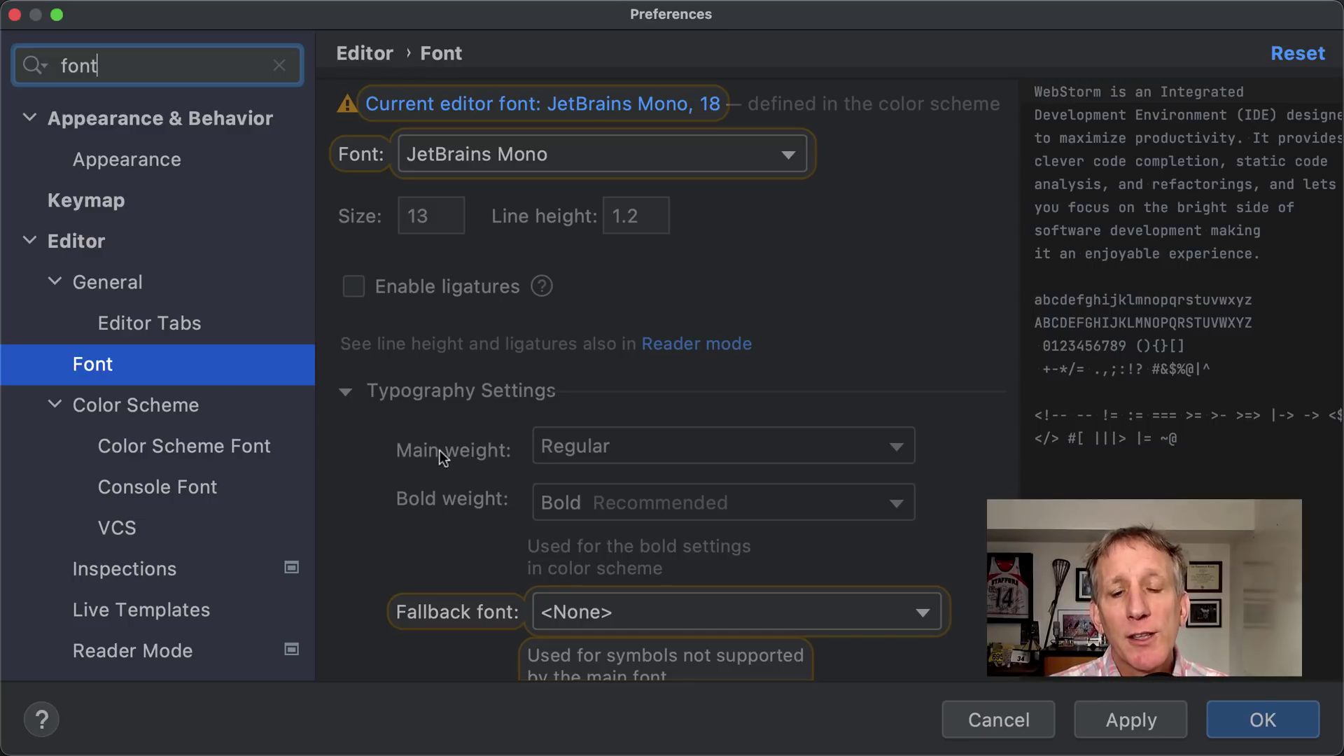
{"action": "left_click", "coordinate": [560, 455]}
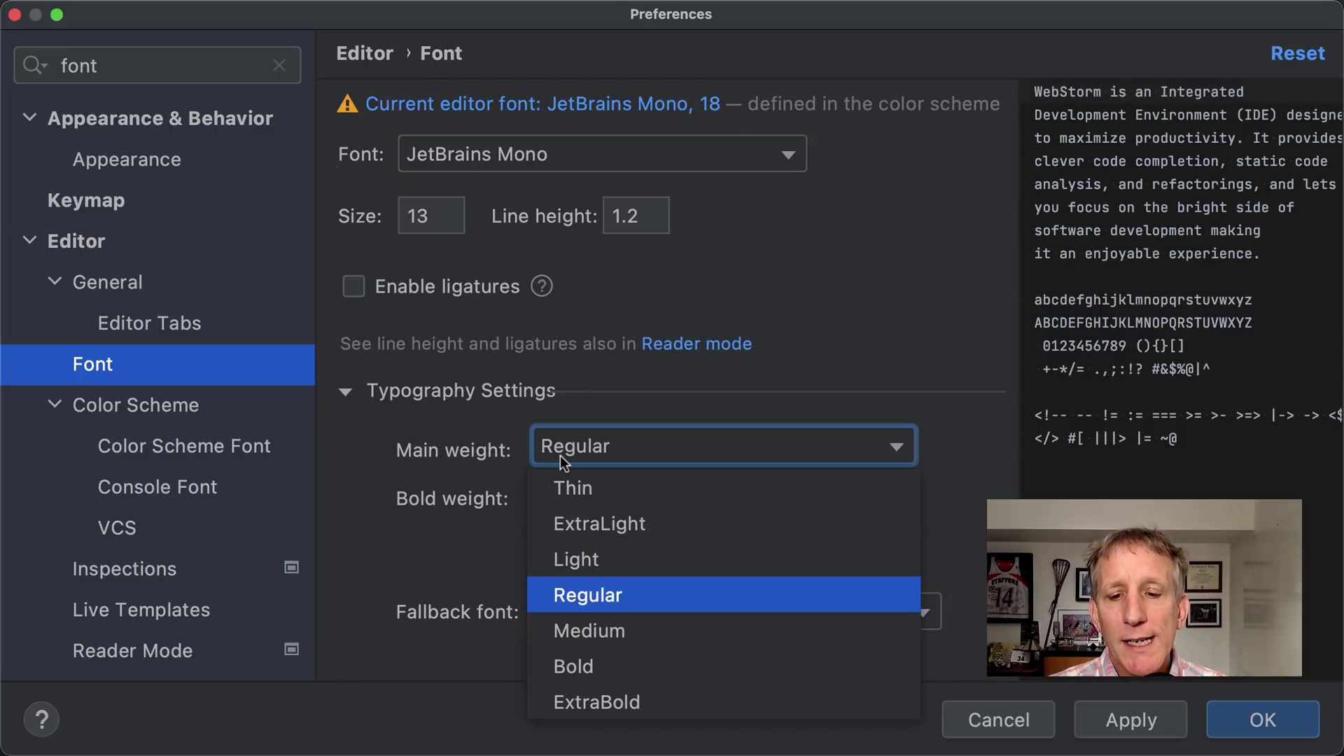
{"action": "left_click", "coordinate": [560, 455]}
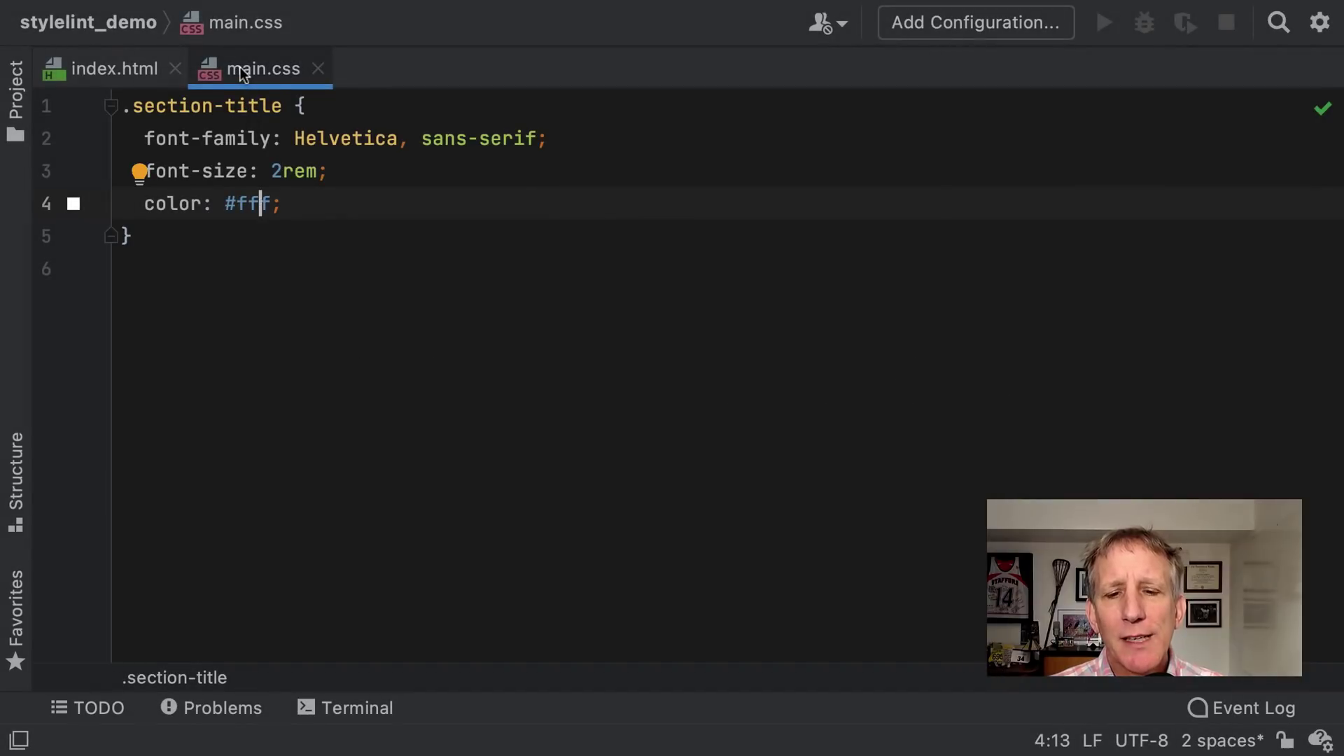
Step: Move main.css into a right-hand split pane, then maximize and restore it
{"action": "mouse_move", "coordinate": [243, 71]}
{"action": "left_mouse_down"}
{"action": "mouse_move", "coordinate": [1093, 185]}
{"action": "mouse_move", "coordinate": [1109, 176]}
{"action": "left_mouse_up"}
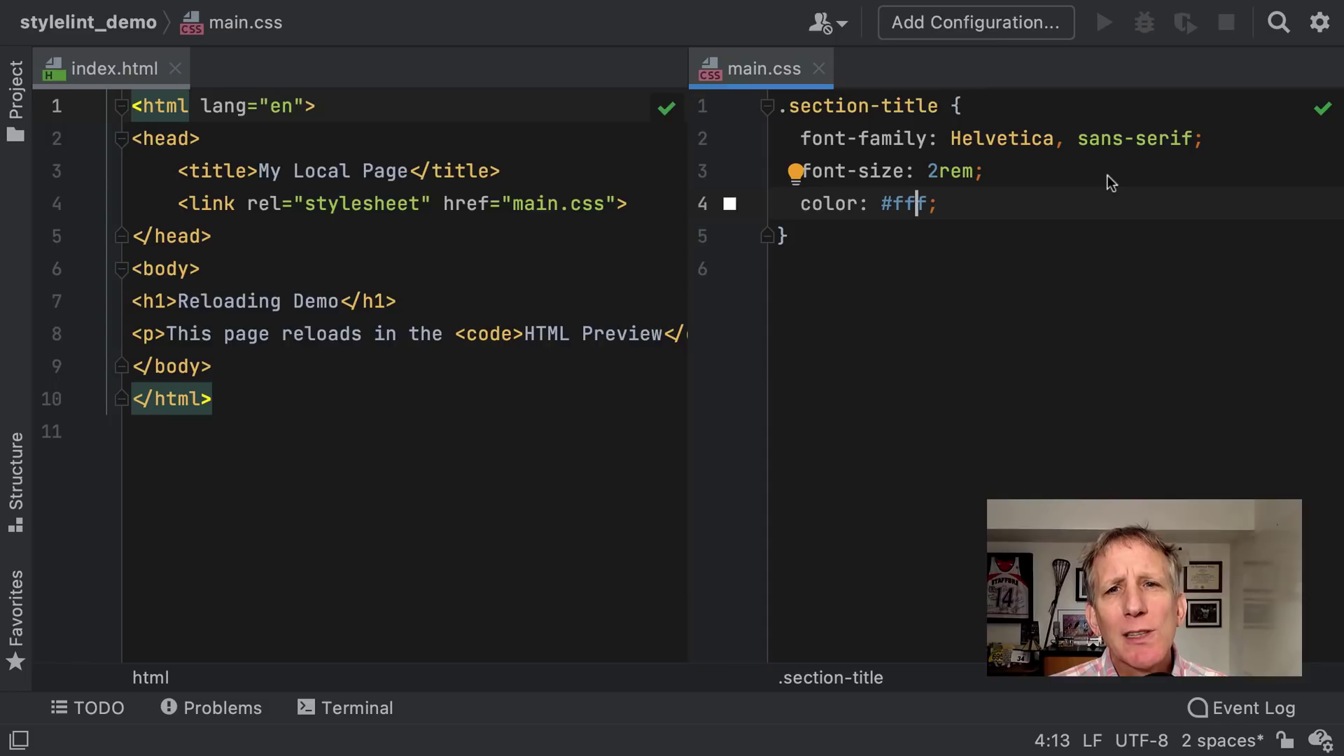
{"action": "mouse_move", "coordinate": [589, 180]}
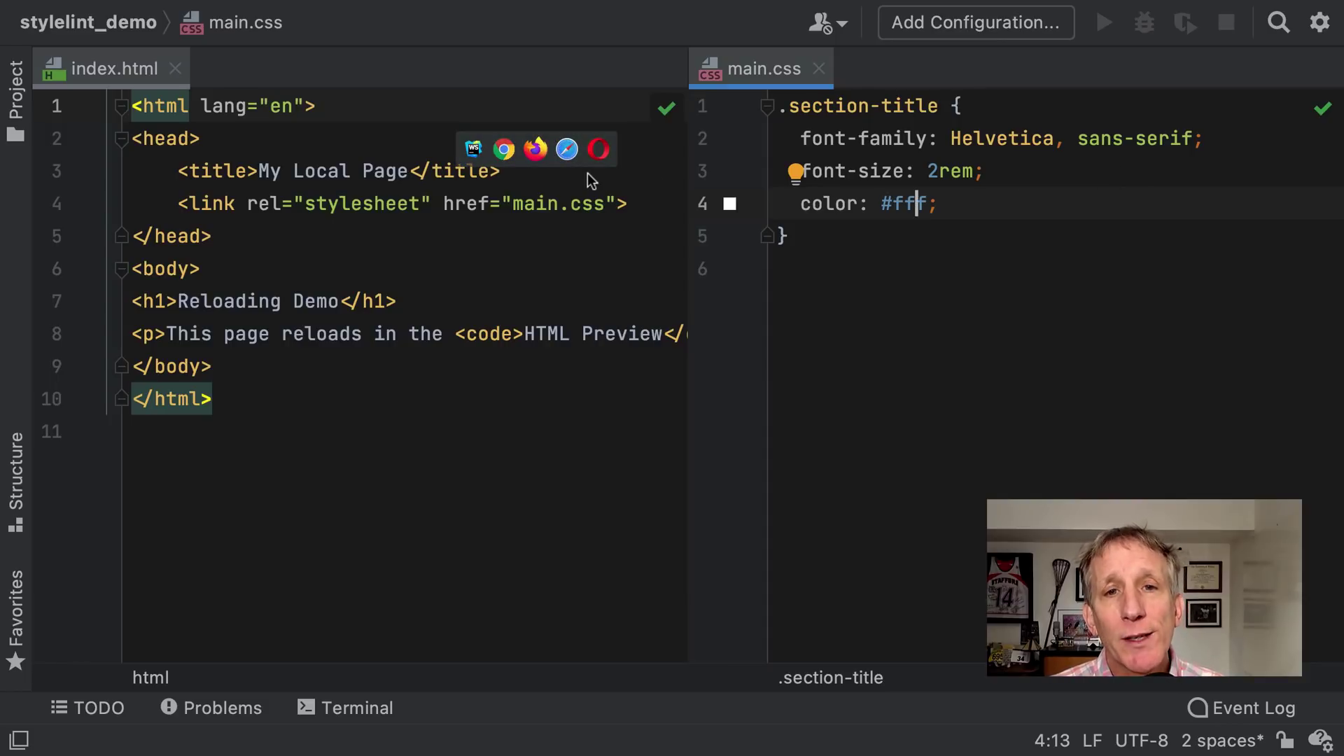
{"action": "double_click", "coordinate": [764, 64]}
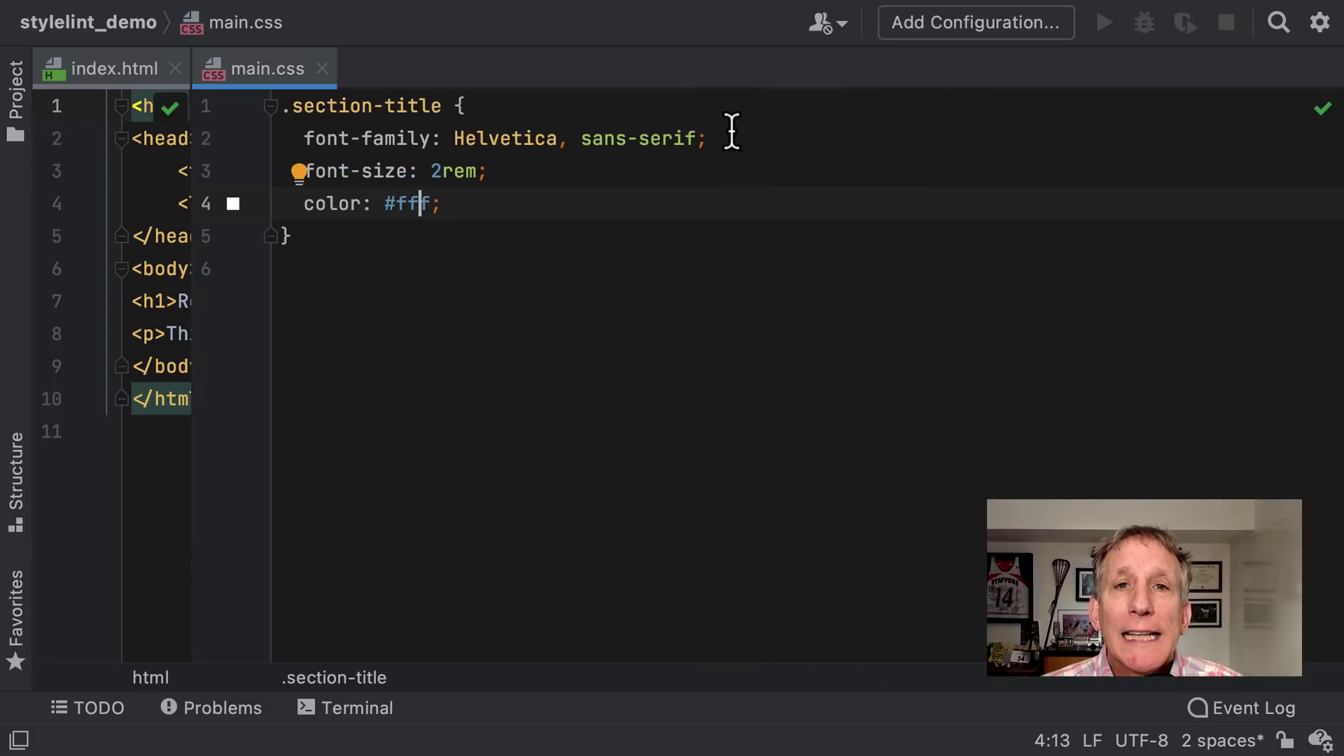
{"action": "double_click", "coordinate": [245, 64]}
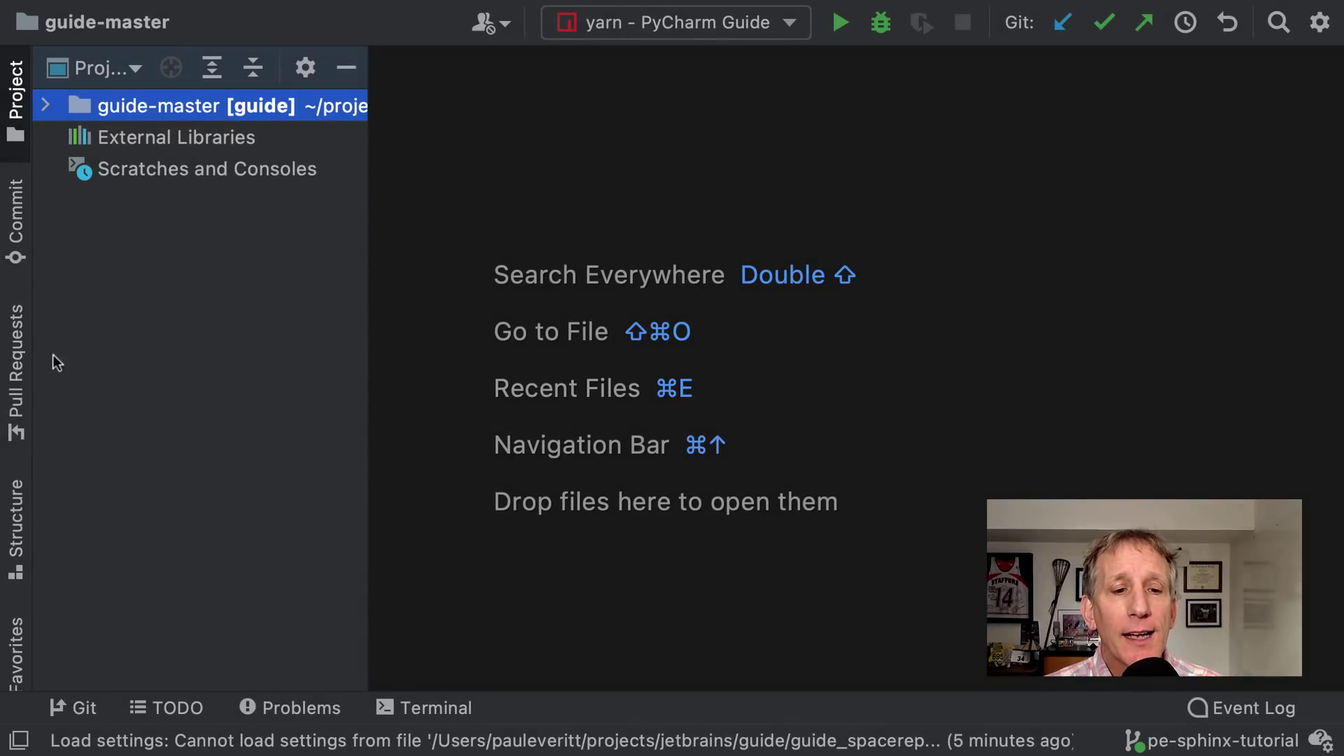
Step: Start a new jetbrains_guide pull request, glancing at Git commands and the draft option
{"action": "left_click", "coordinate": [23, 368]}
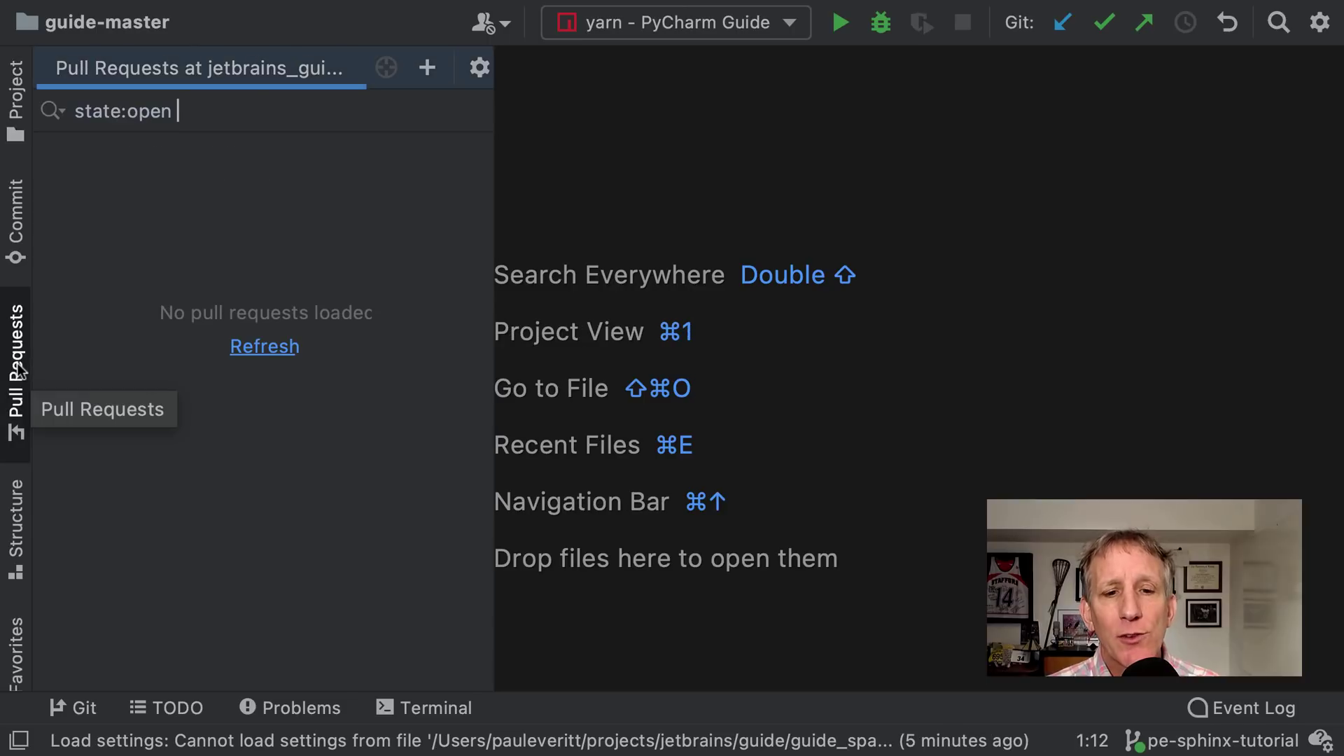
{"action": "left_click", "coordinate": [428, 69]}
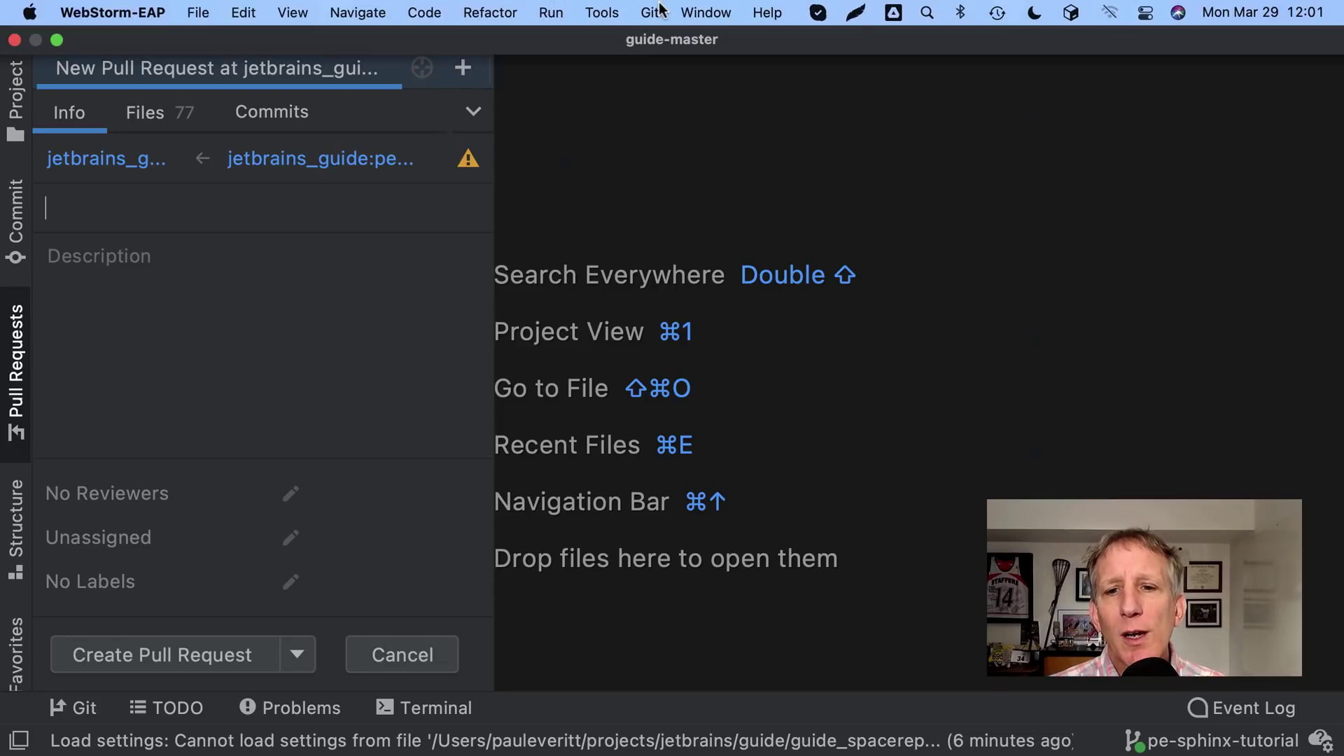
{"action": "left_click", "coordinate": [651, 12]}
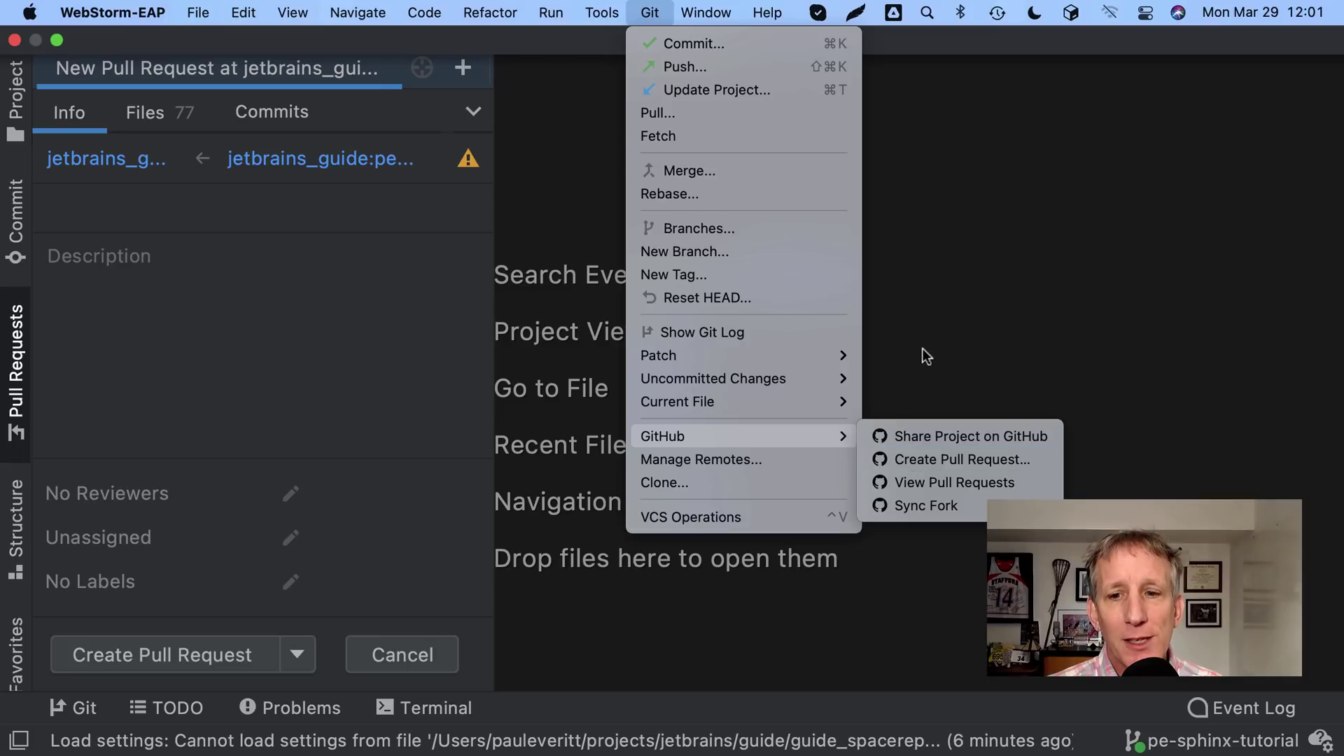
{"action": "left_click", "coordinate": [908, 459]}
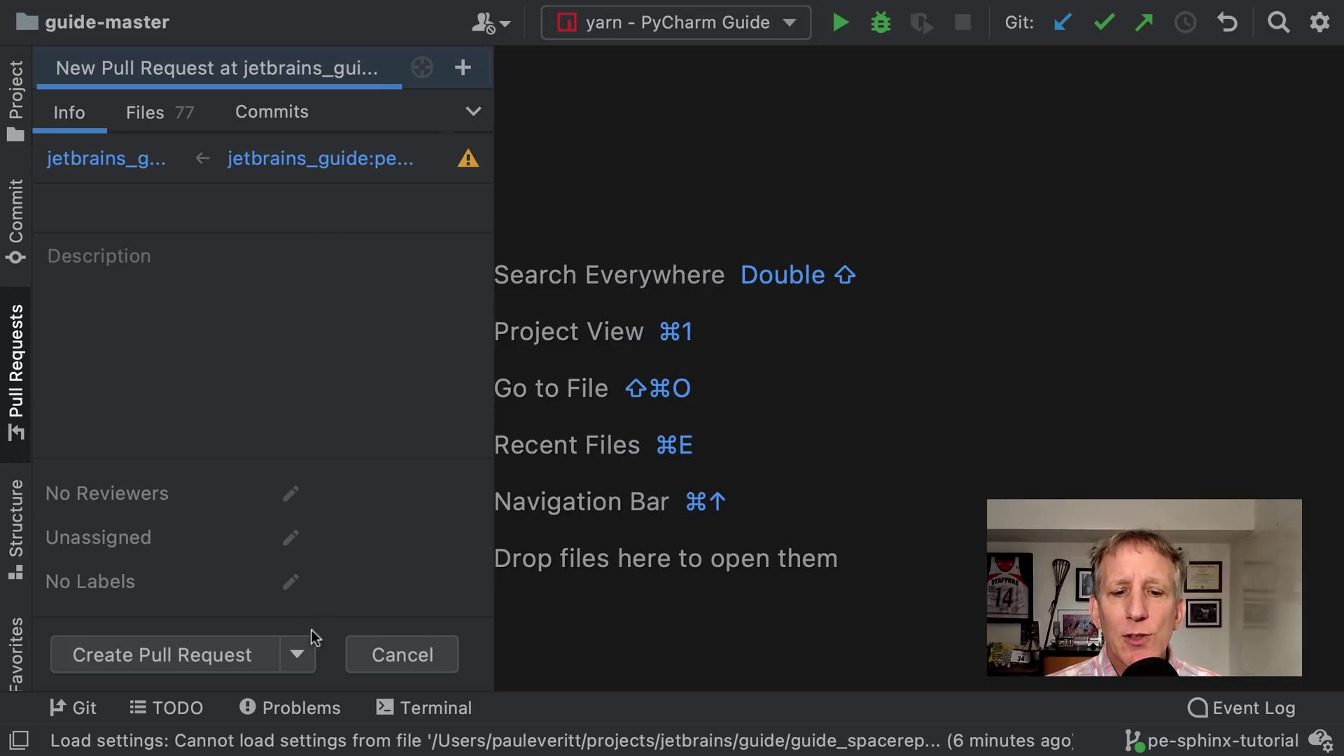
{"action": "left_click", "coordinate": [299, 654]}
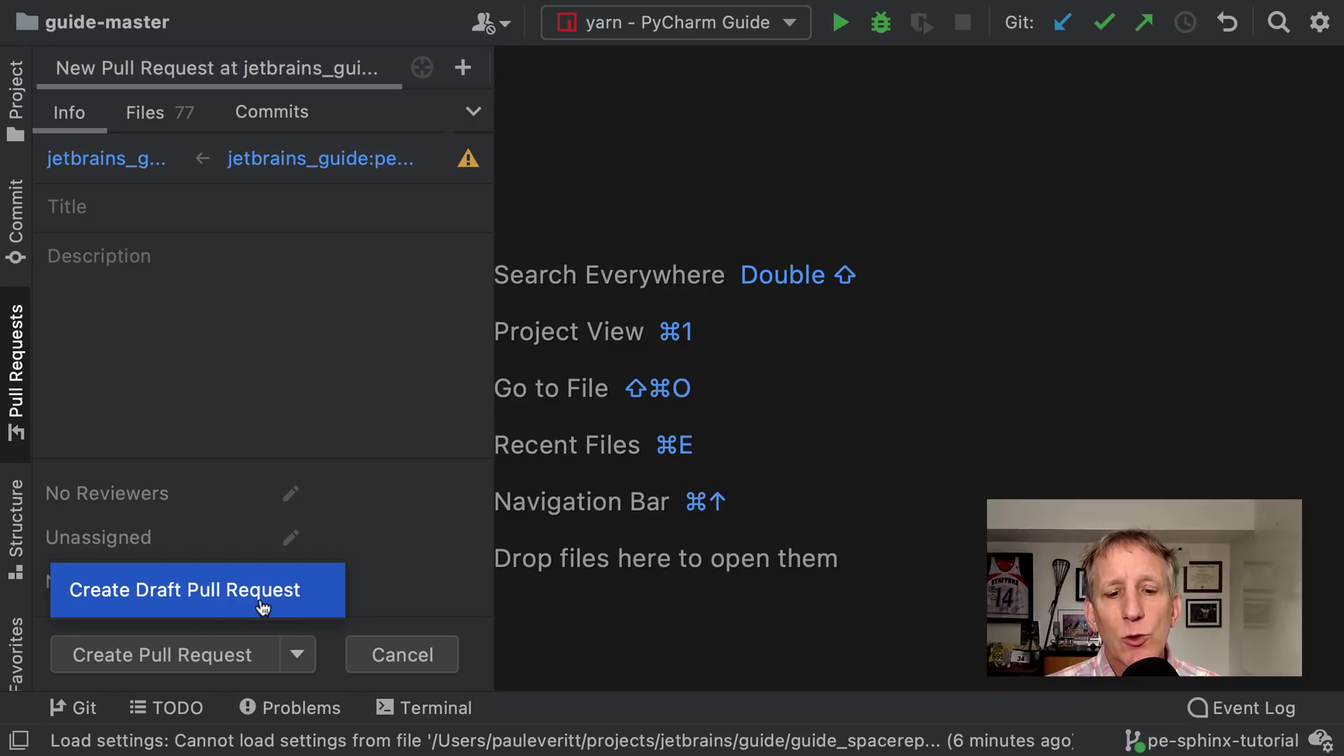
{"action": "left_click", "coordinate": [271, 374]}
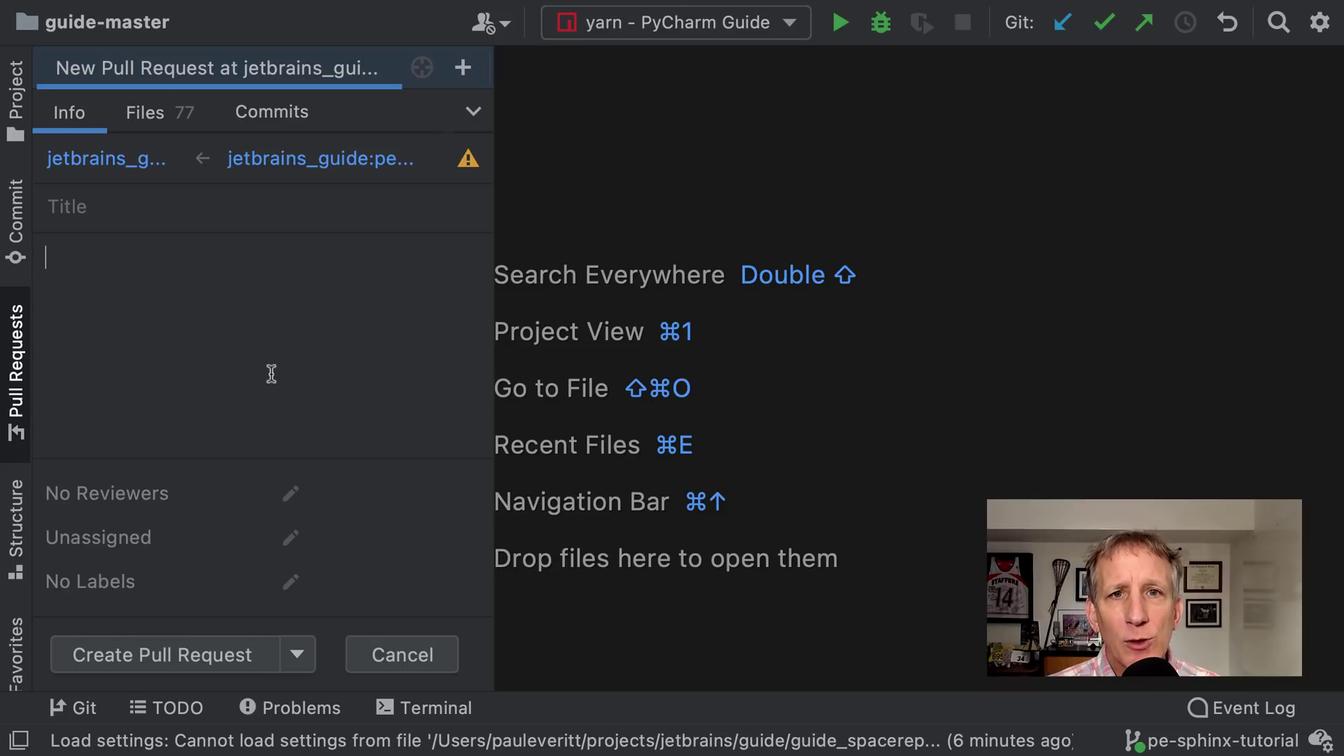
Step: Review the pull request's head branch choices, leaving the branch unchanged
{"action": "left_click", "coordinate": [284, 160]}
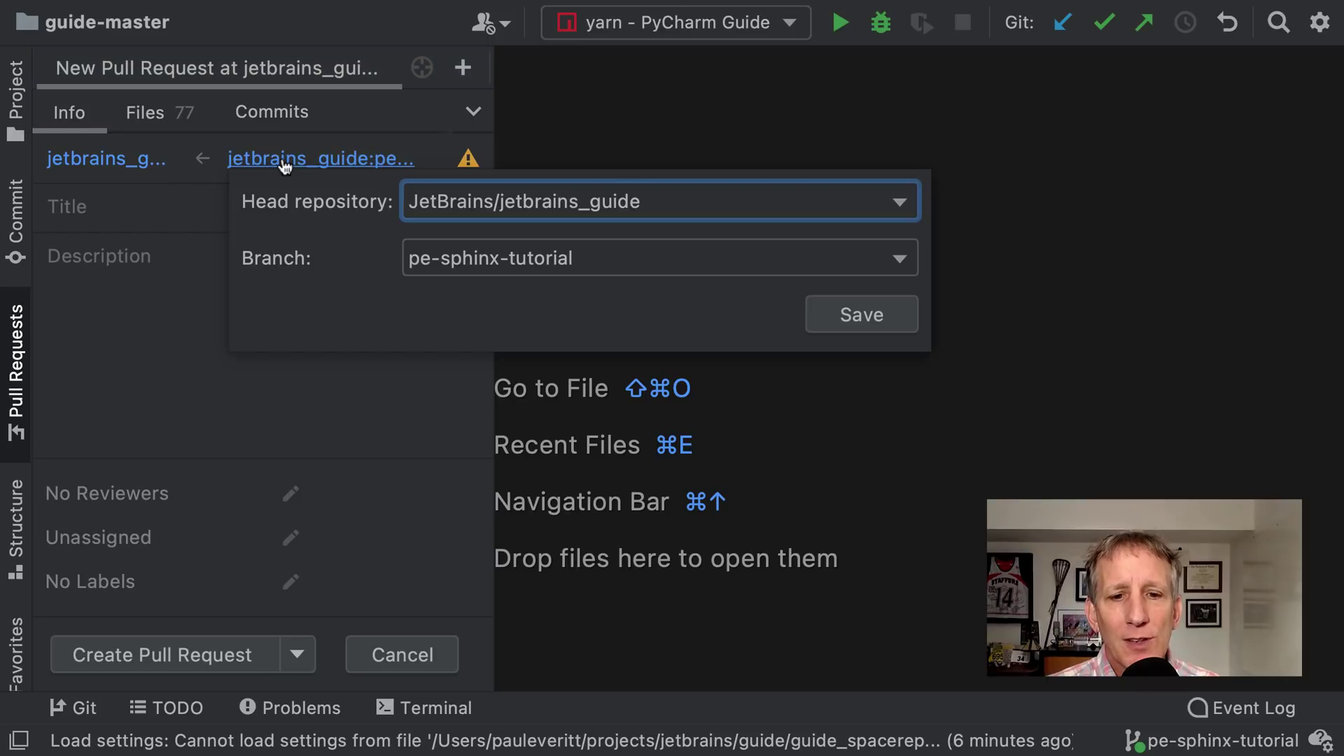
{"action": "left_click", "coordinate": [464, 258]}
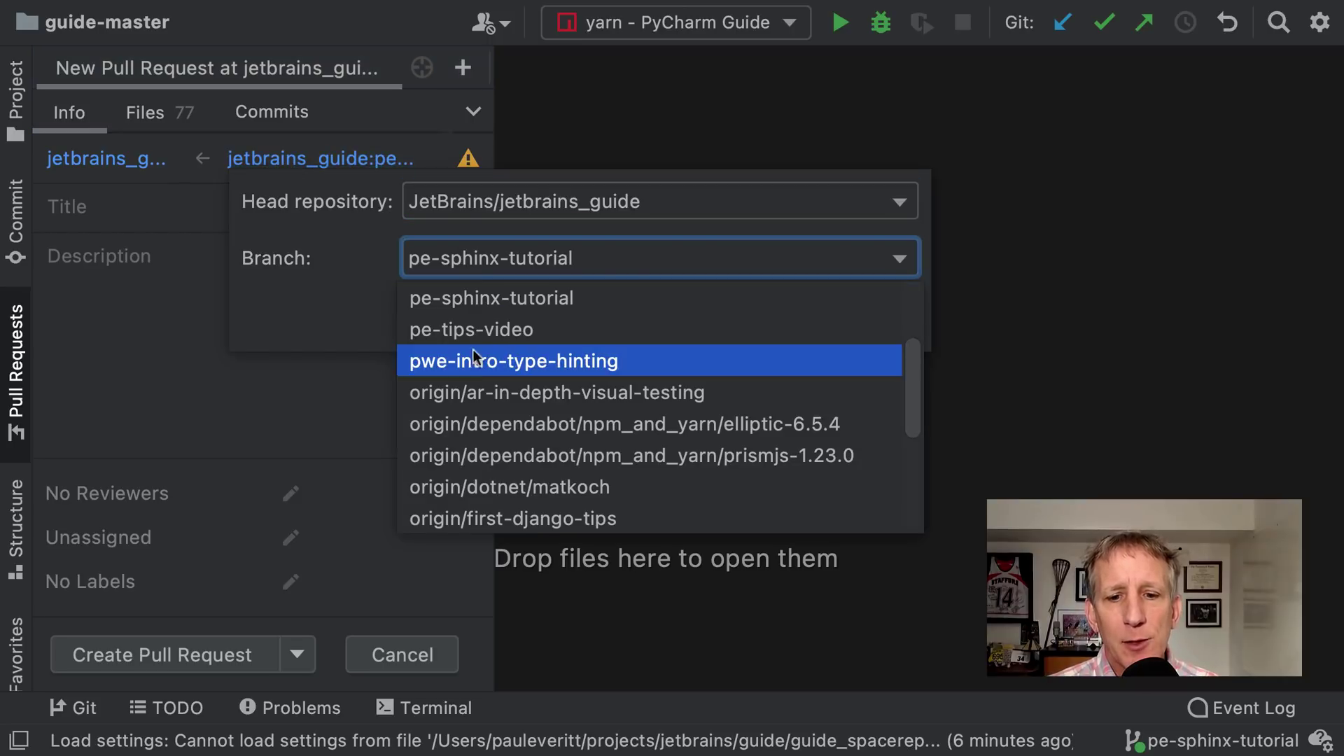
{"action": "scroll", "coordinate": [475, 374], "scroll_direction": "down", "scroll_amount": 5}
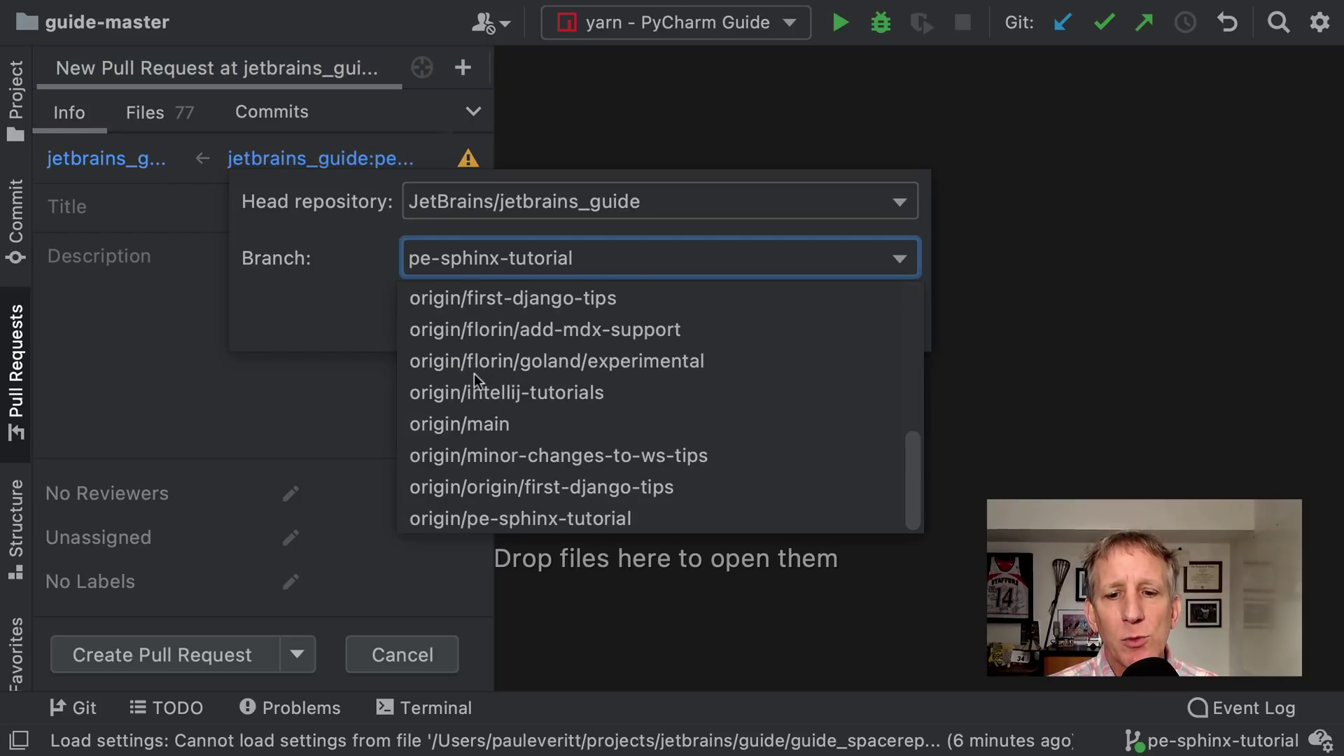
{"action": "left_click", "coordinate": [248, 383]}
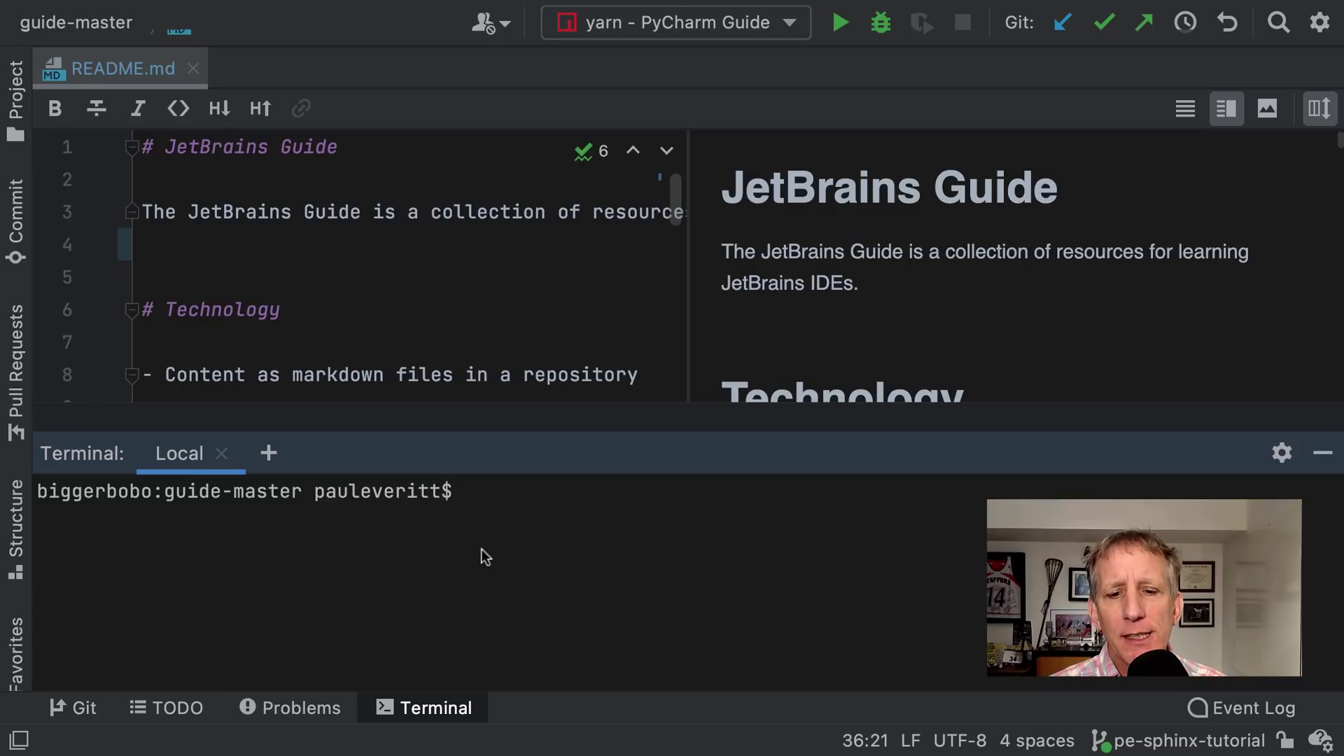
{"action": "type", "text": "git config --local commit.template ~/commit_template.txt"}
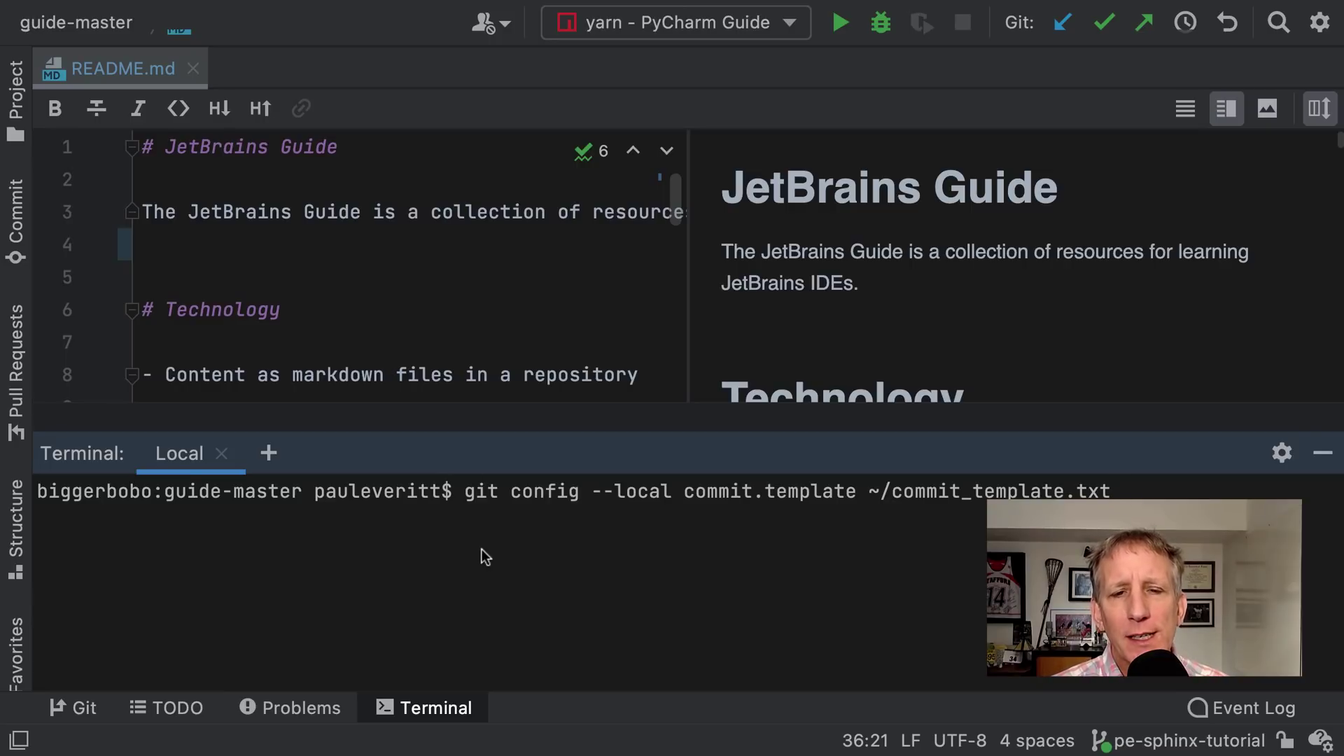
Step: Run git config --local commit.template ~/commit_template.txt, then hide the terminal
{"action": "key", "text": "Return"}
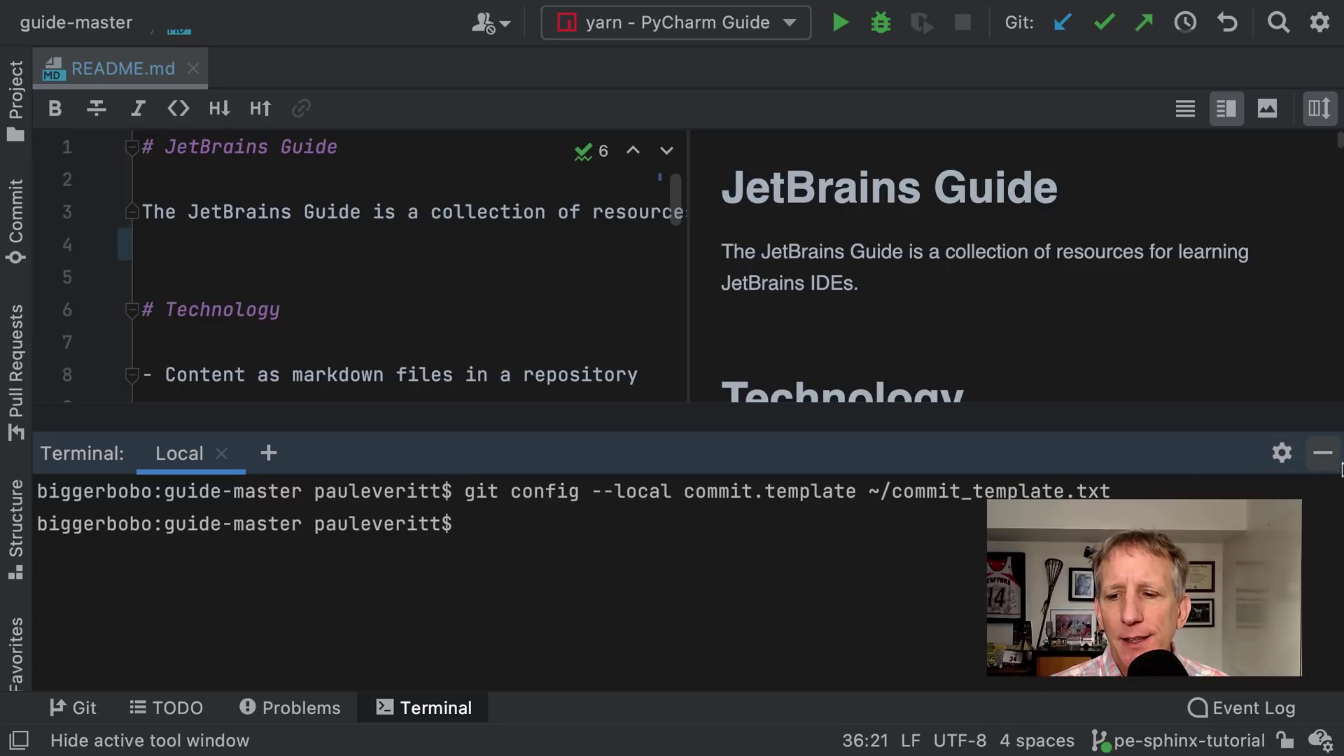
{"action": "left_click", "coordinate": [1324, 454]}
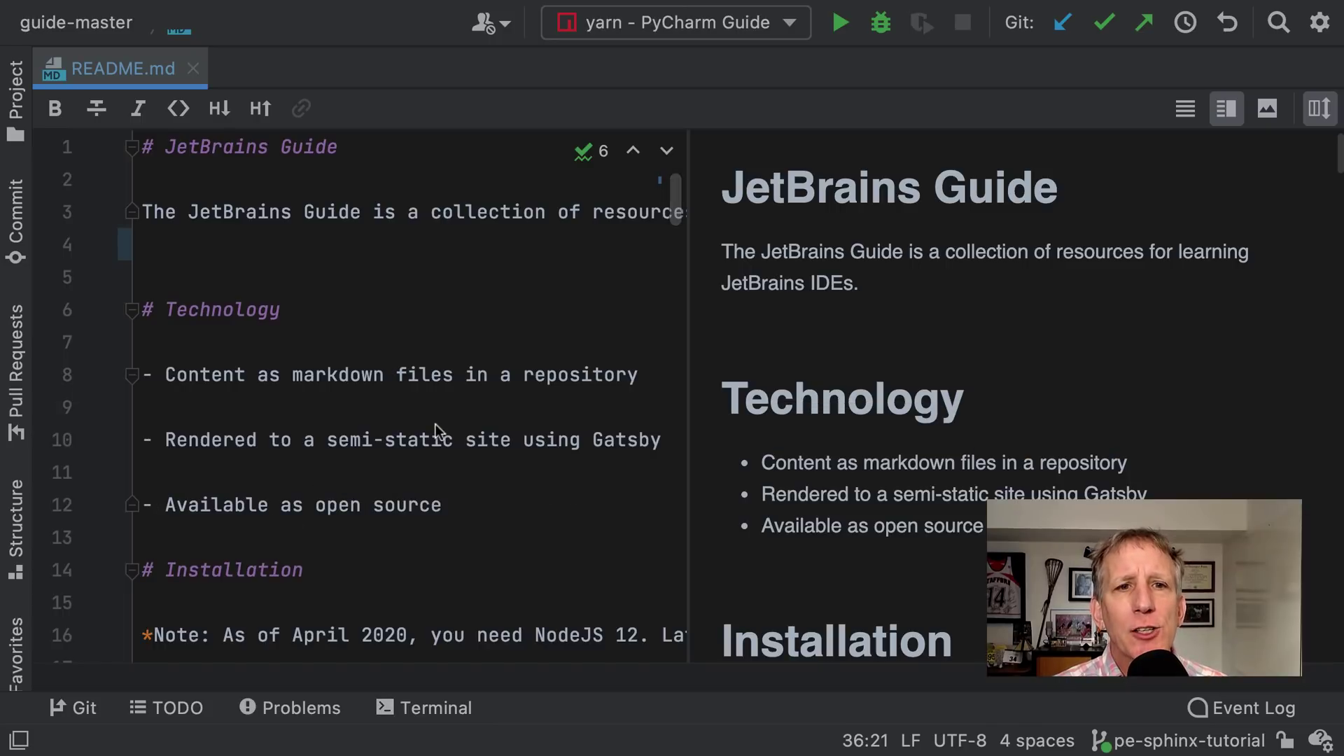
Step: Open the Commit window with Ctrl+K, showing the template's Title and Type lines
{"action": "key", "text": "ctrl+k"}
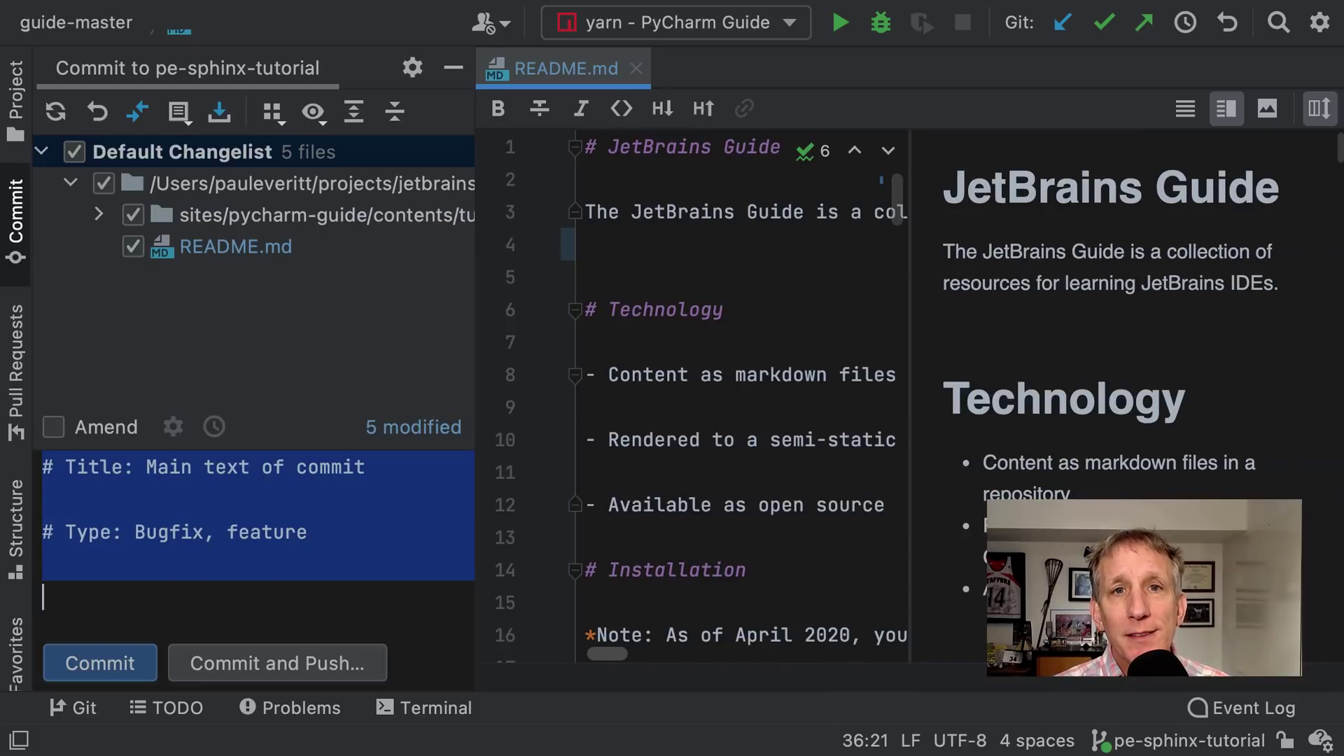